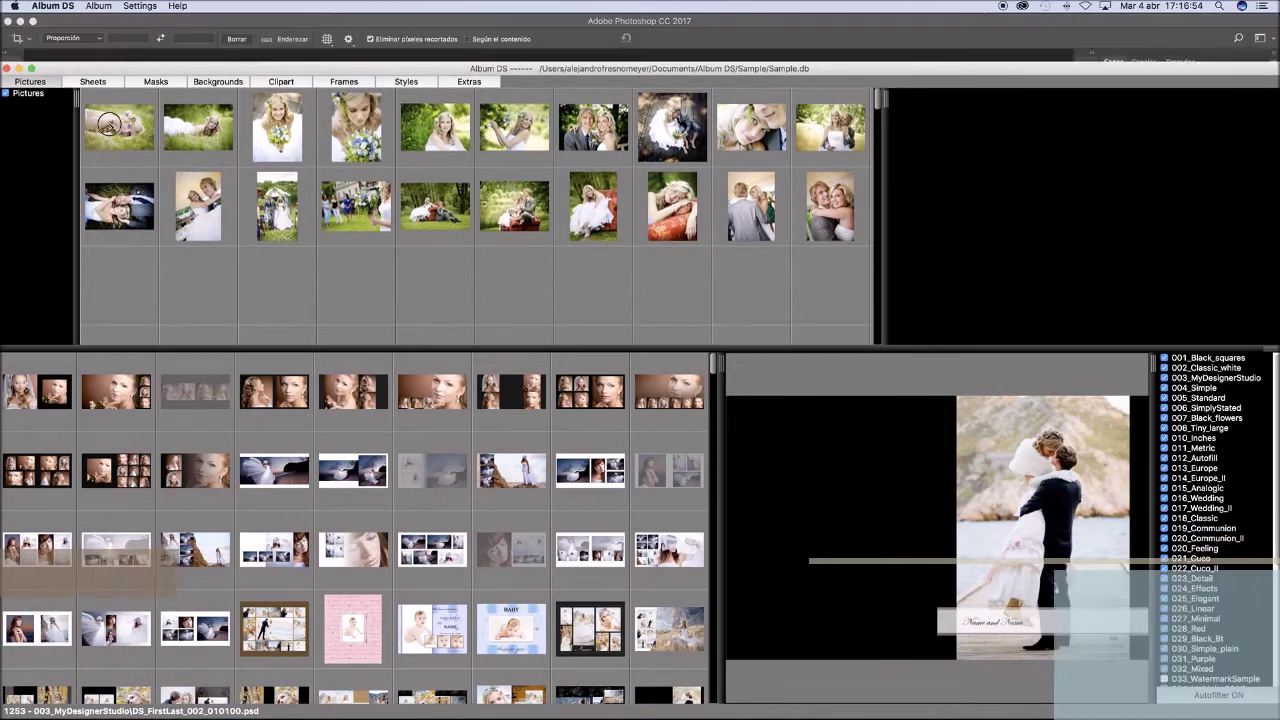
Shrink and reposition the Album DS window over Photoshop, then widen the picture and layout grids
drag(2, 14, 137, 147)
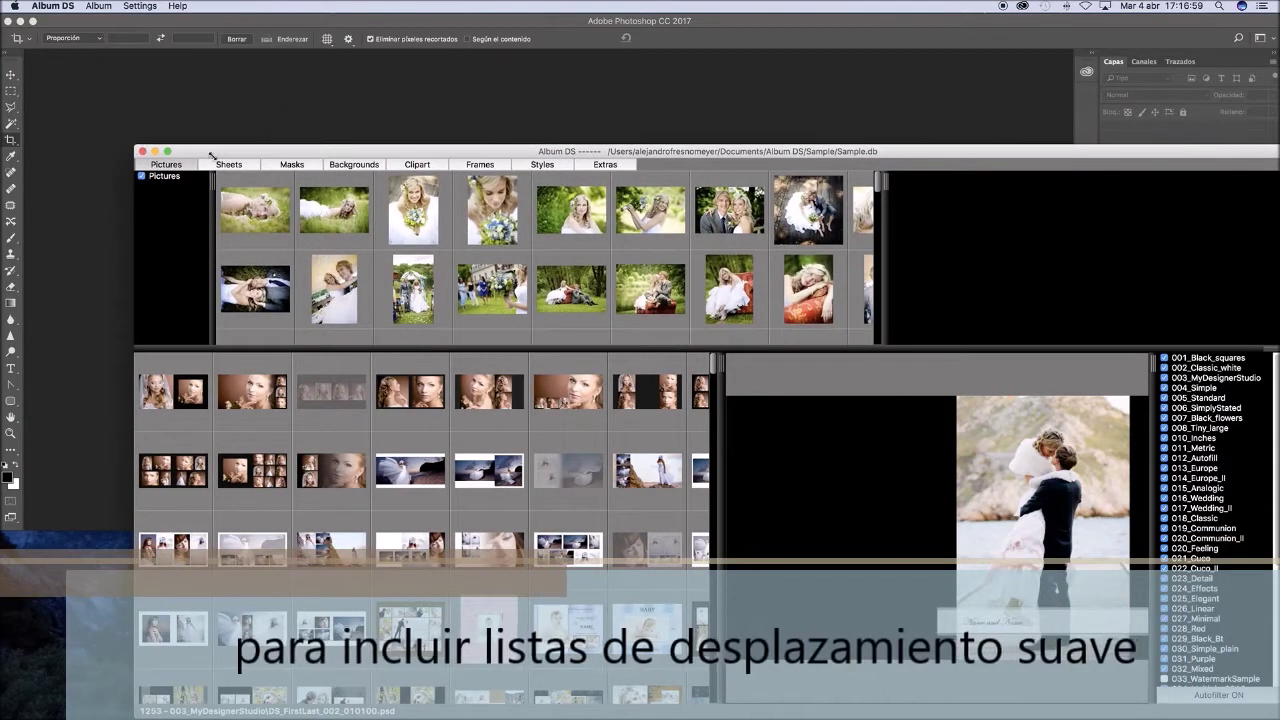
mouse_move(229, 151)
mouse_down()
mouse_move(137, 110)
mouse_move(91, 30)
mouse_up()
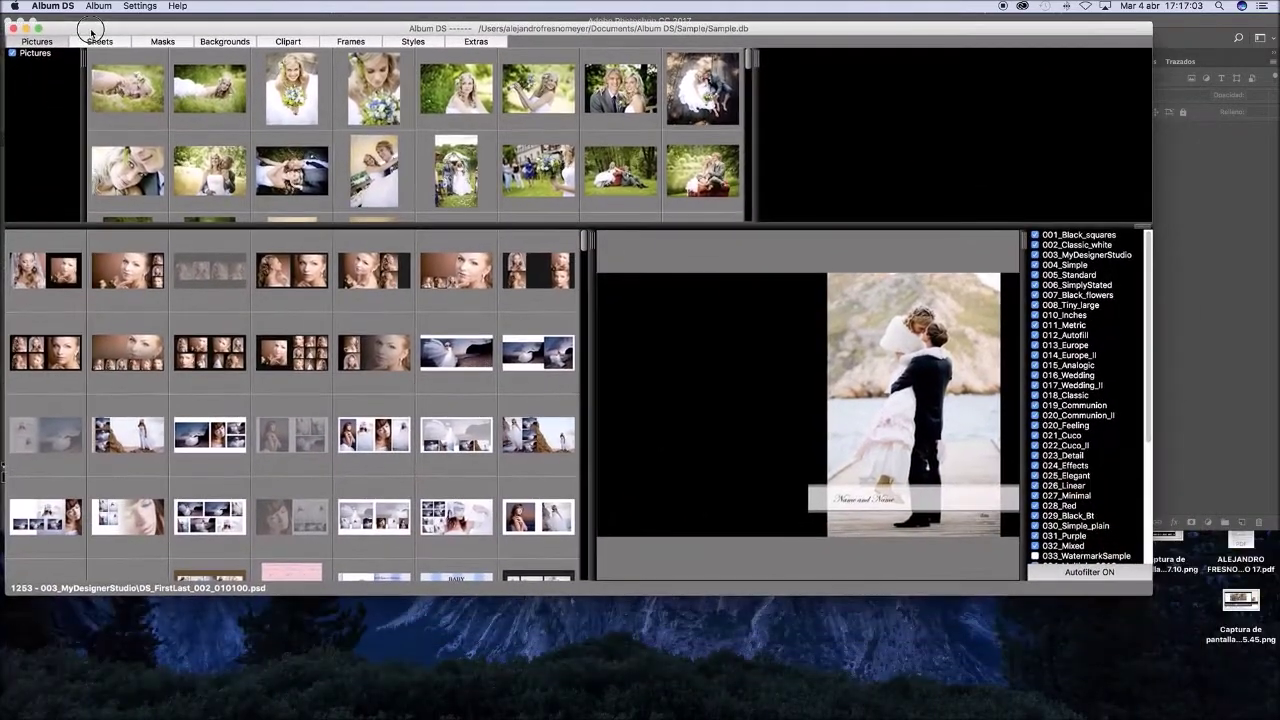
mouse_move(127, 88)
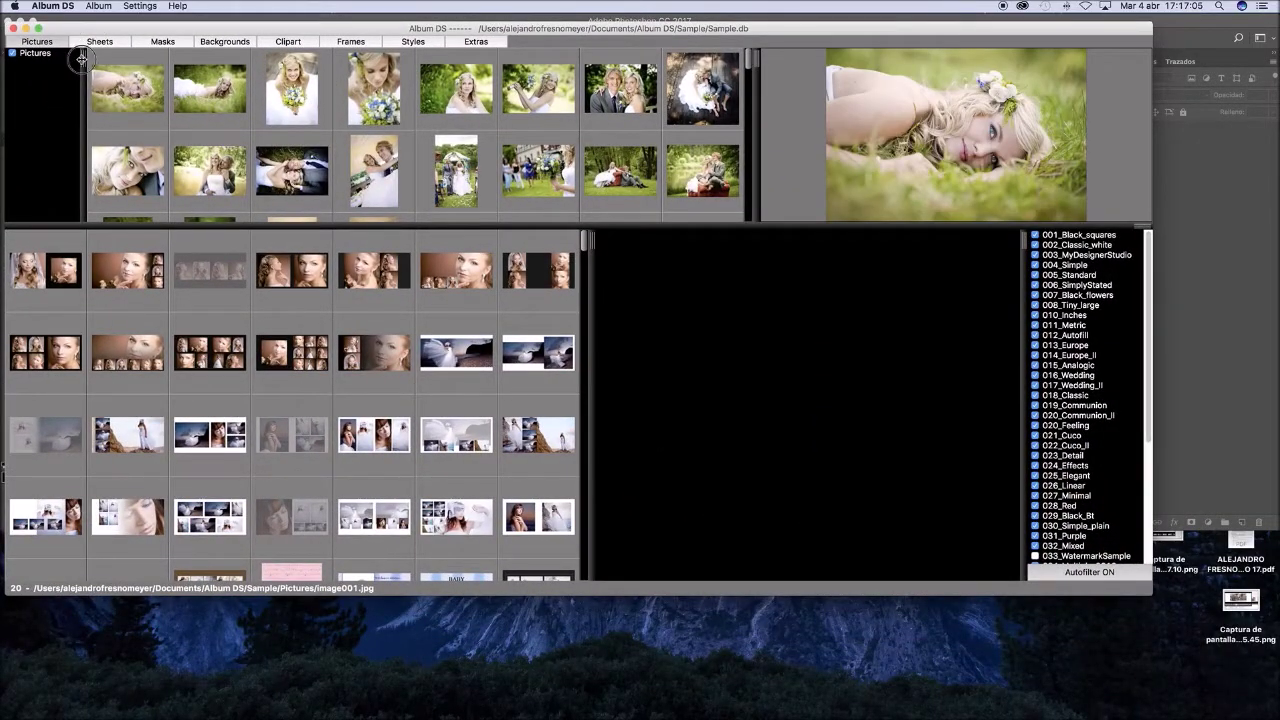
mouse_move(81, 59)
mouse_down()
mouse_move(165, 60)
mouse_move(93, 60)
mouse_up()
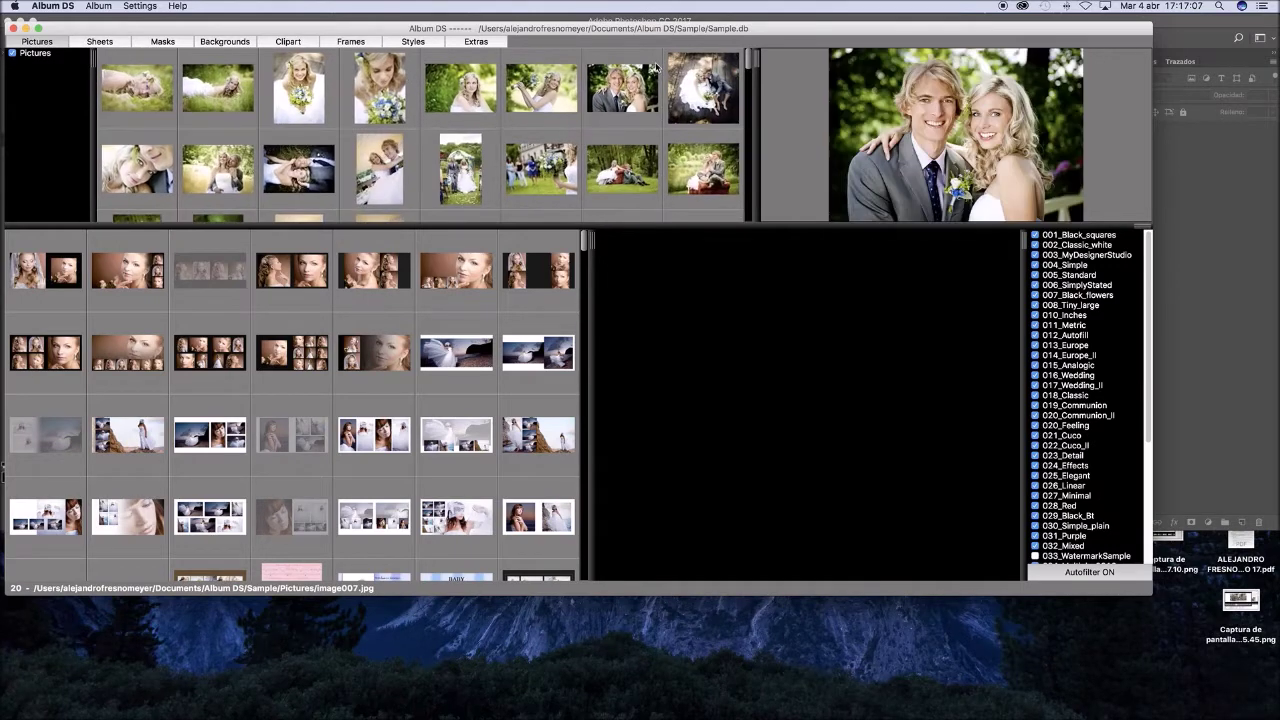
drag(757, 58, 860, 62)
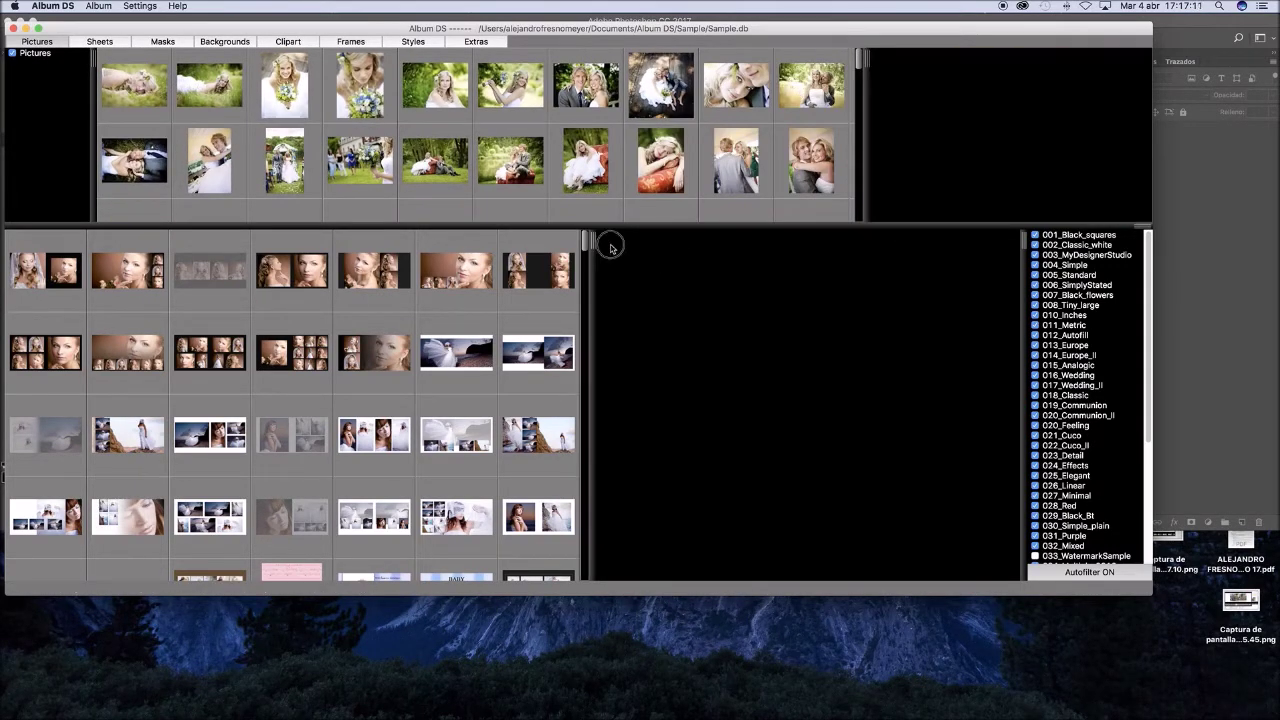
mouse_move(588, 245)
mouse_down()
mouse_move(726, 257)
mouse_move(729, 237)
mouse_move(397, 240)
mouse_up()
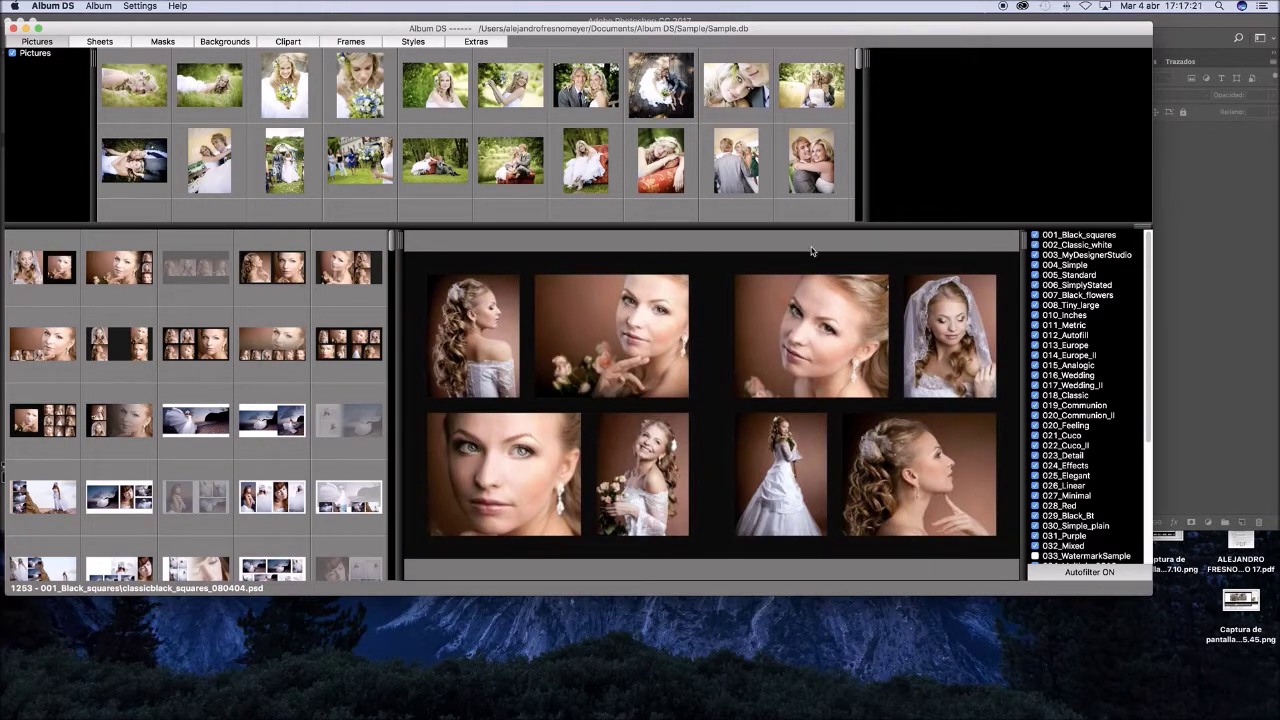
Toggle the 001 and 033 layout filters, then collapse the filter list, both preview panes and folder pane
click(1035, 235)
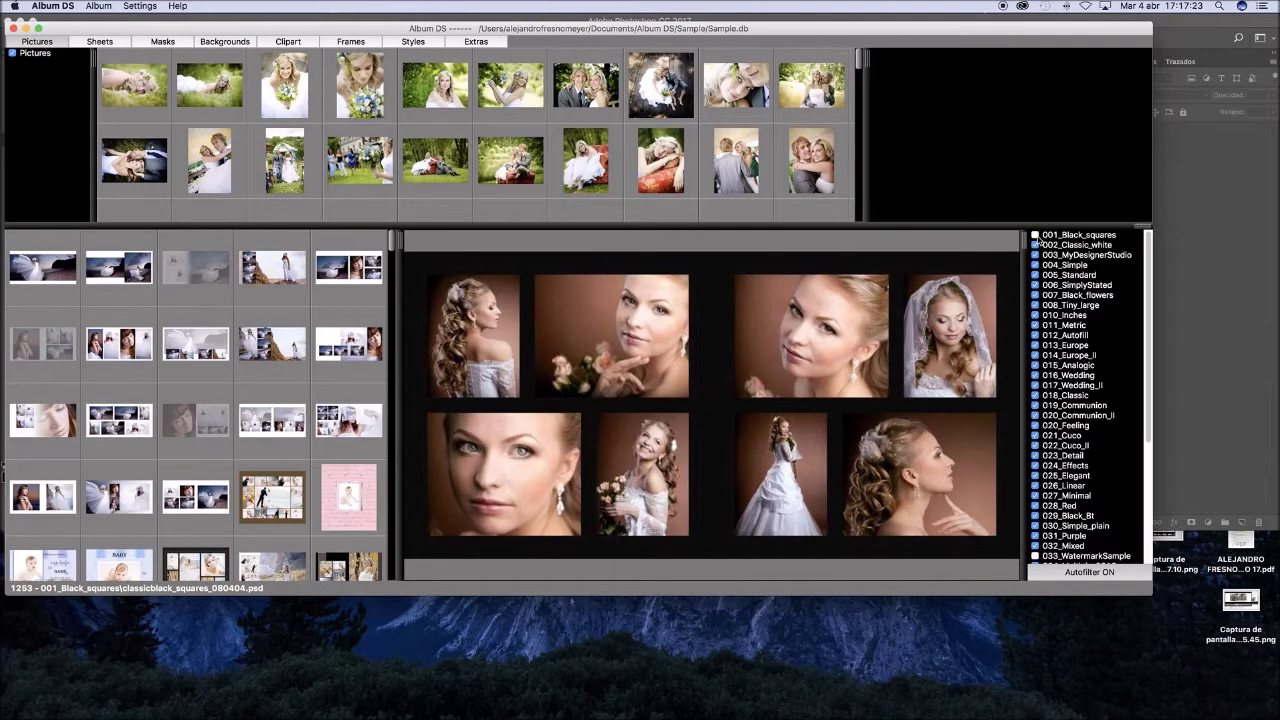
click(1035, 235)
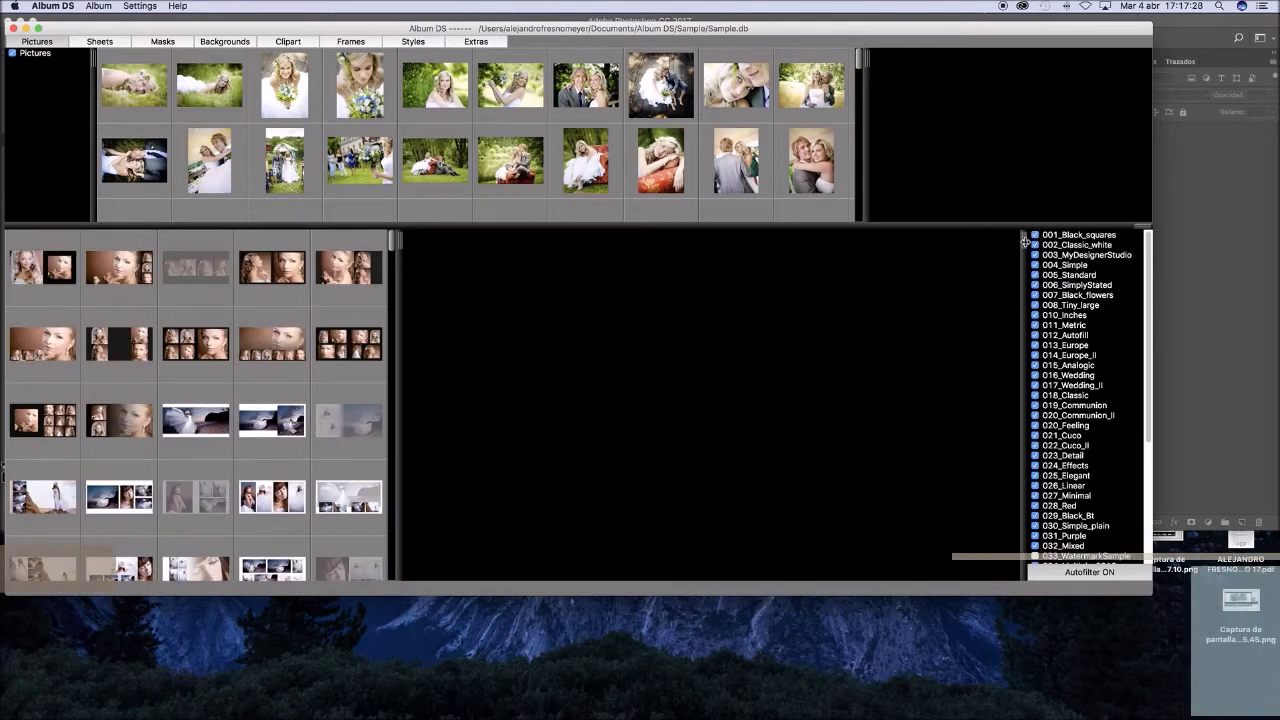
double_click(1024, 242)
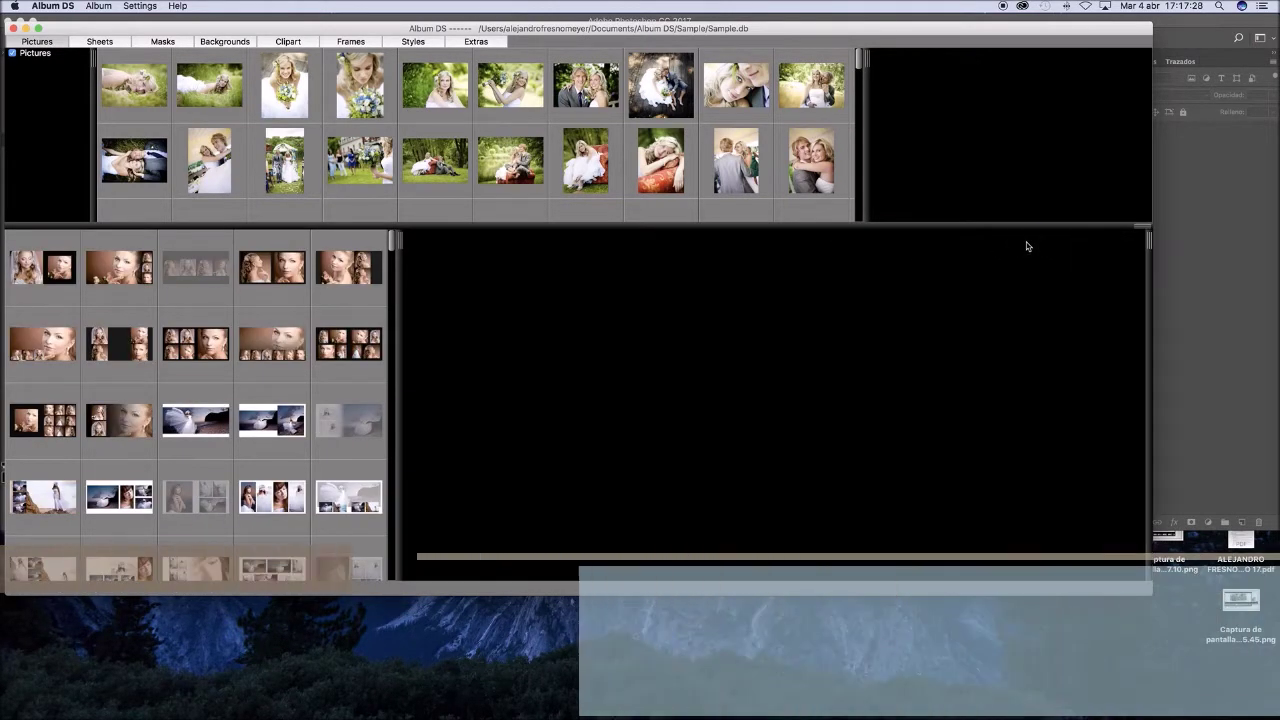
double_click(398, 241)
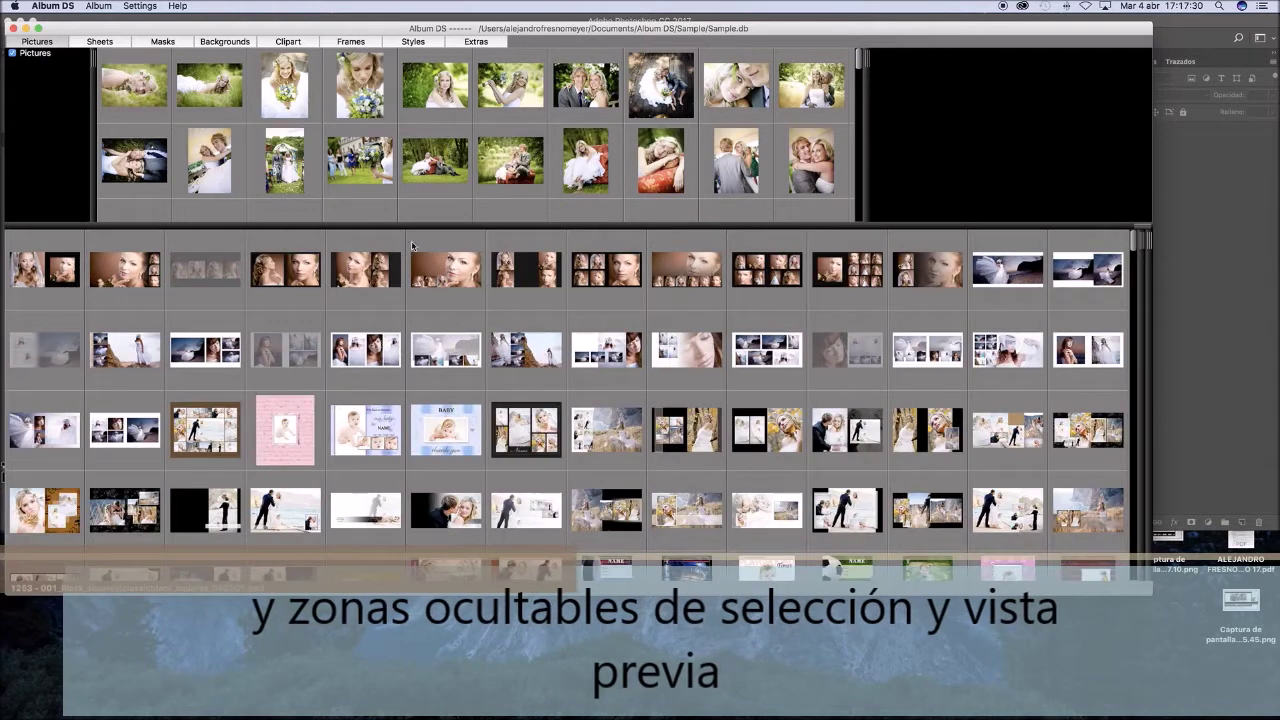
double_click(865, 88)
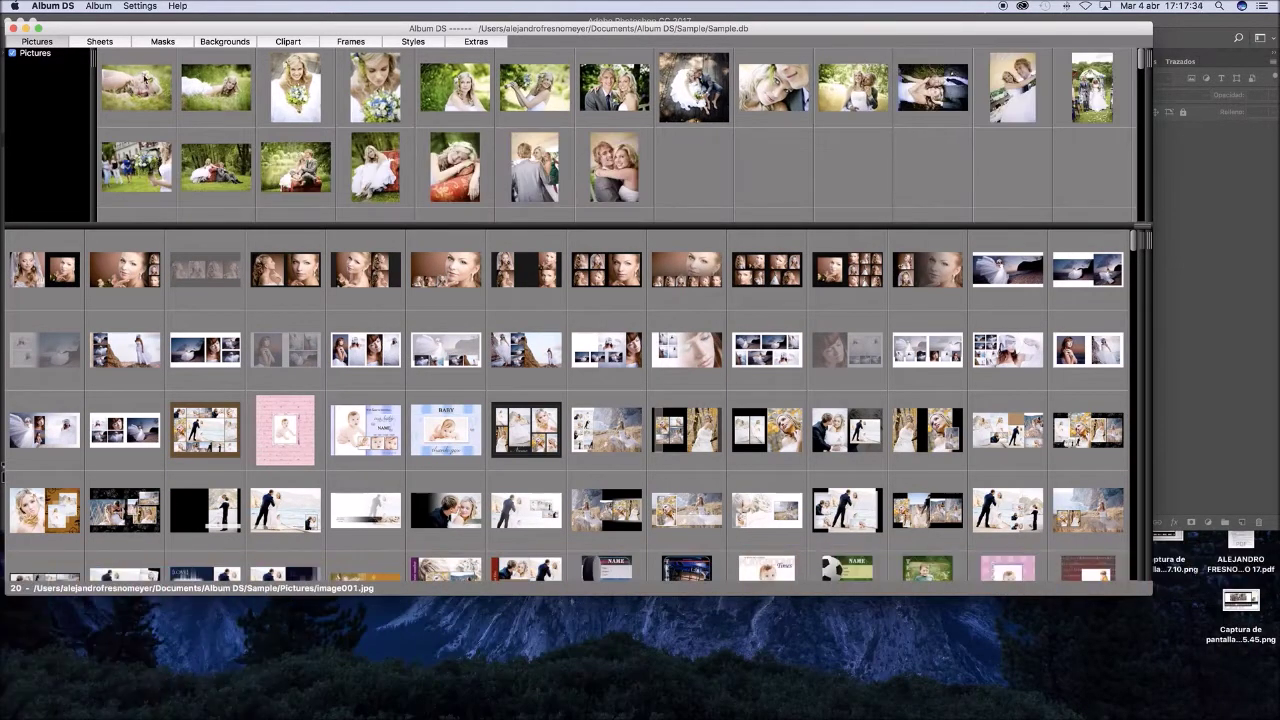
double_click(92, 62)
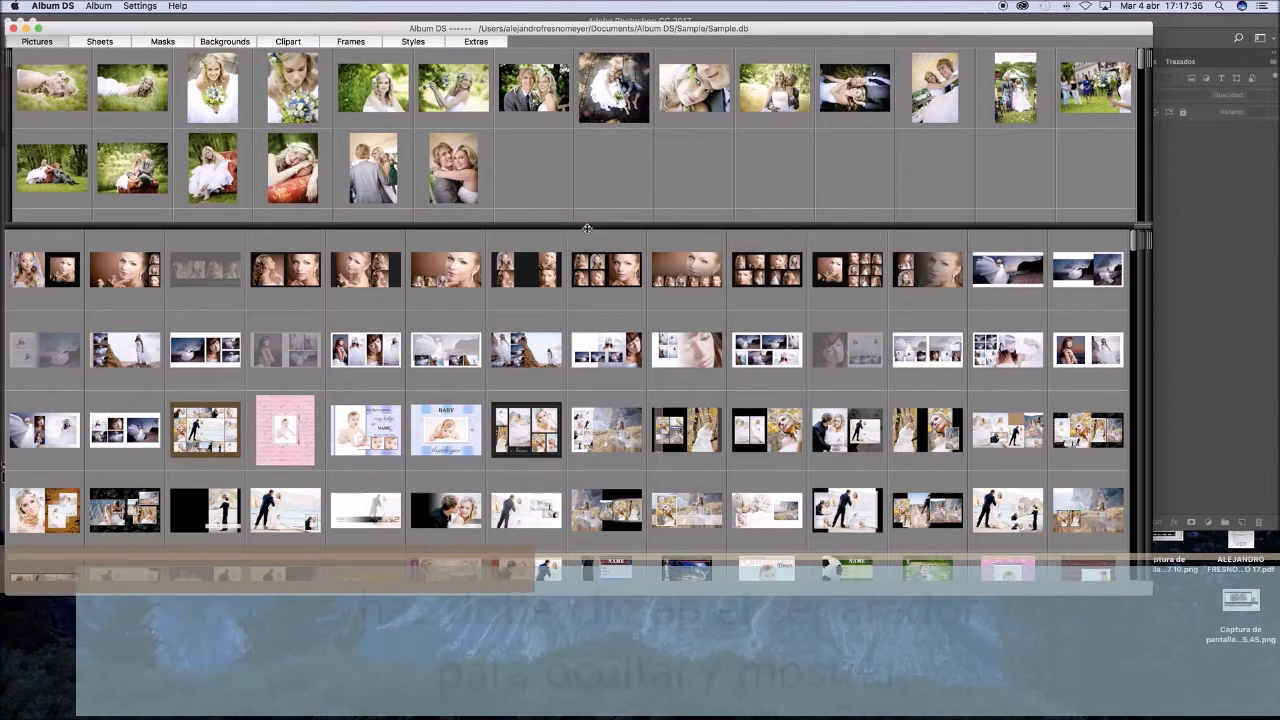
Shrink the layouts pane to a single row and browse the layout filmstrip back and forth
drag(588, 234, 591, 460)
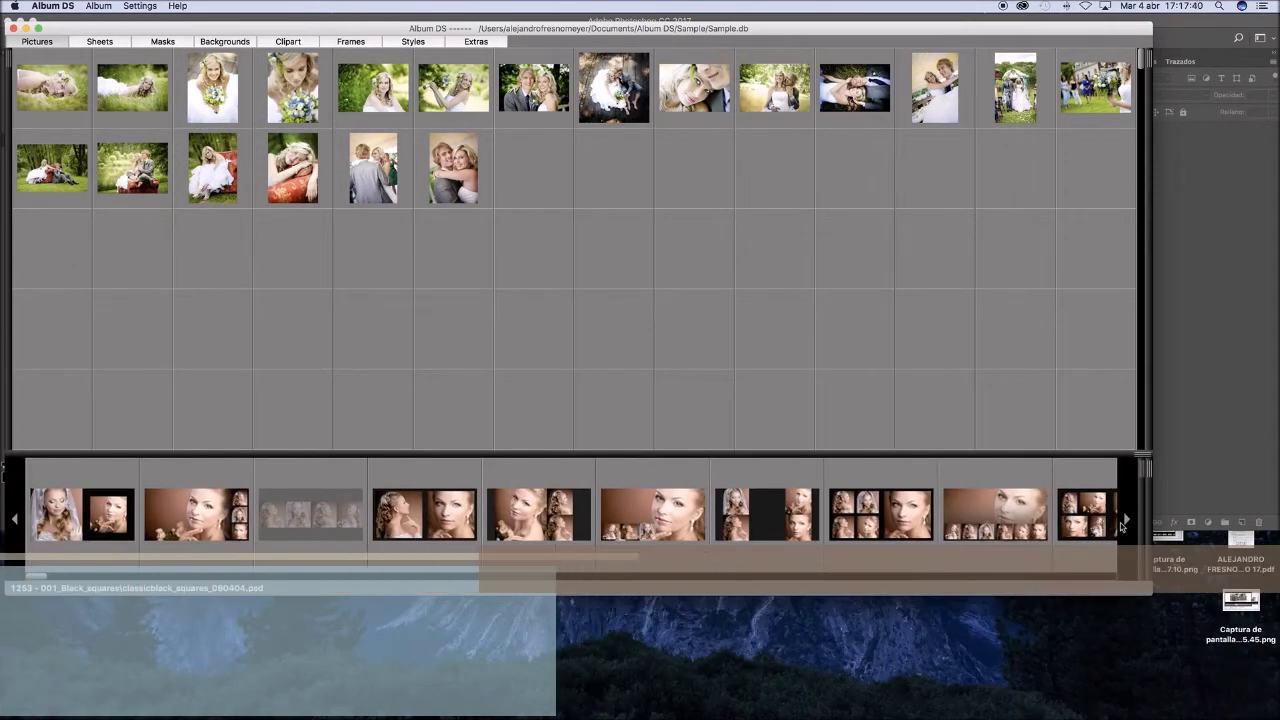
click(1125, 519)
click(1125, 519)
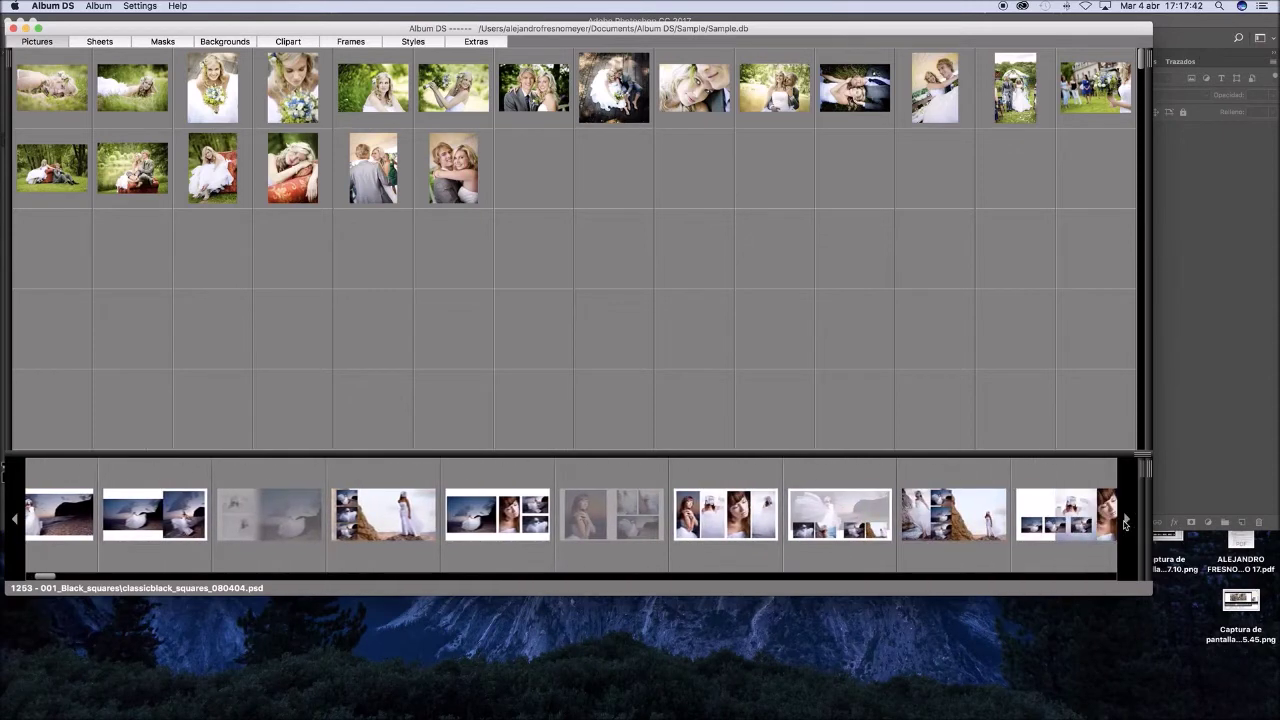
click(14, 530)
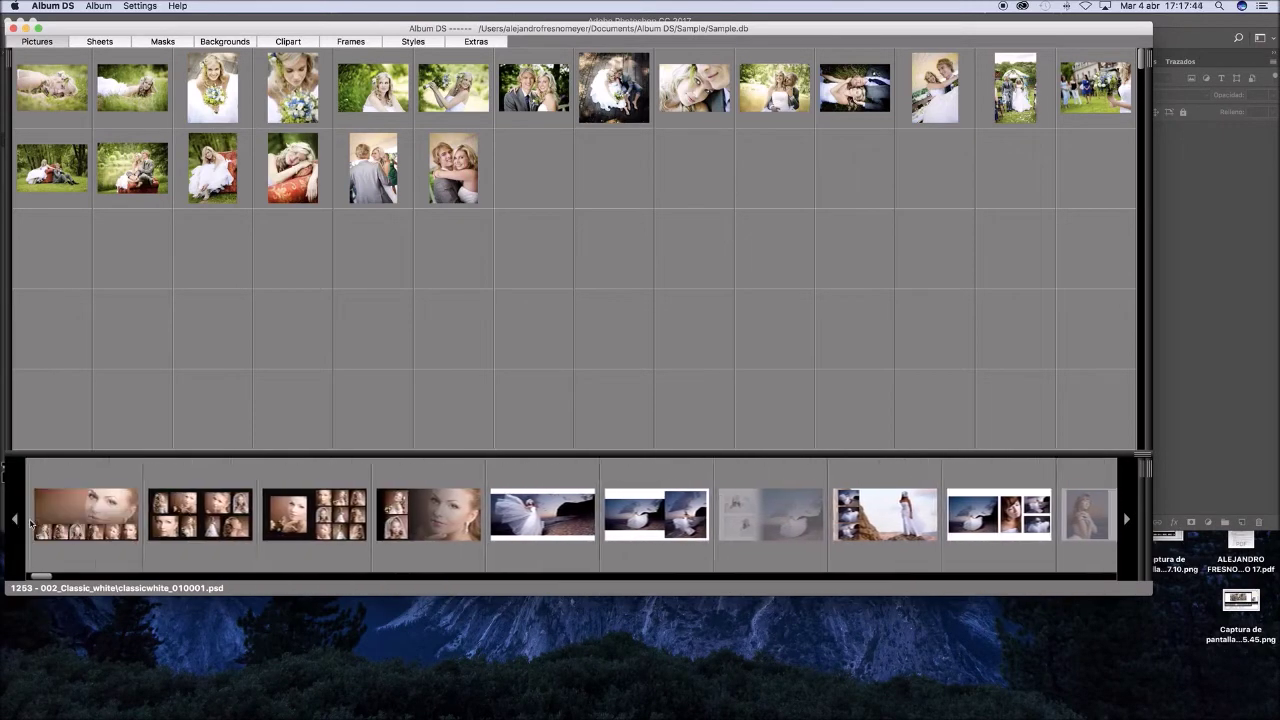
scroll(221, 516, right, 10)
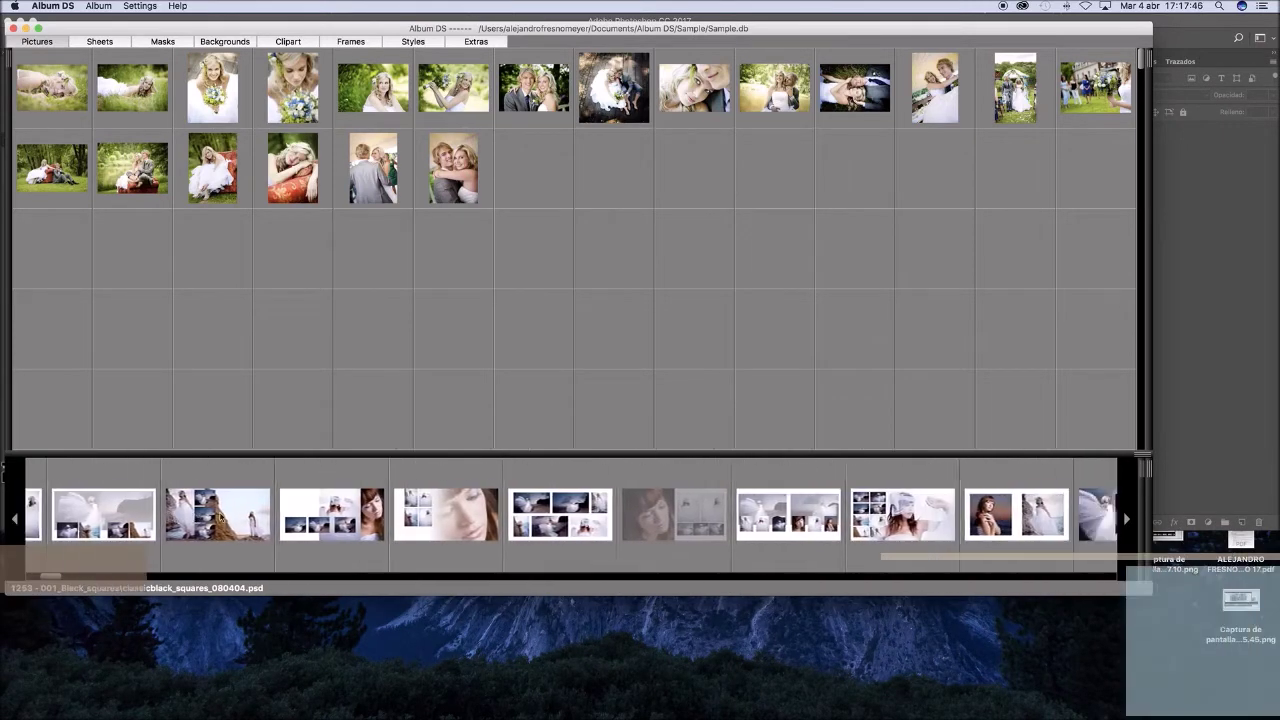
scroll(48, 578, right, 10)
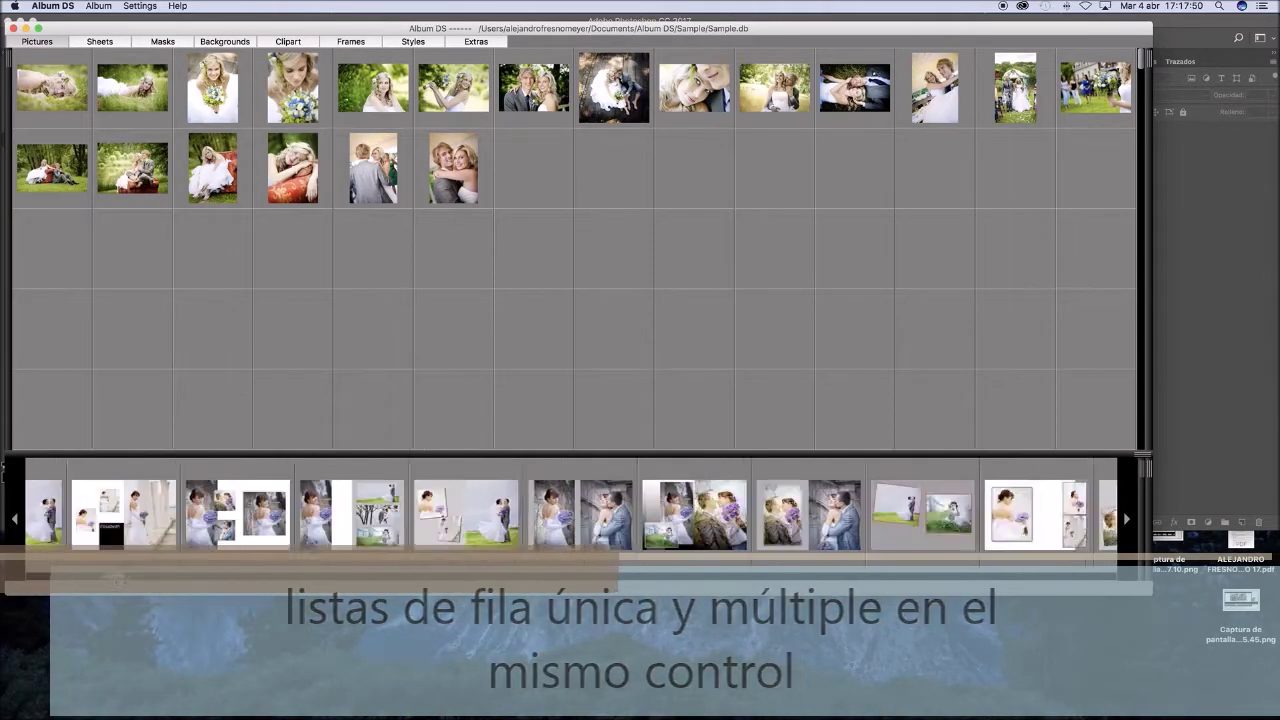
drag(117, 578, 26, 577)
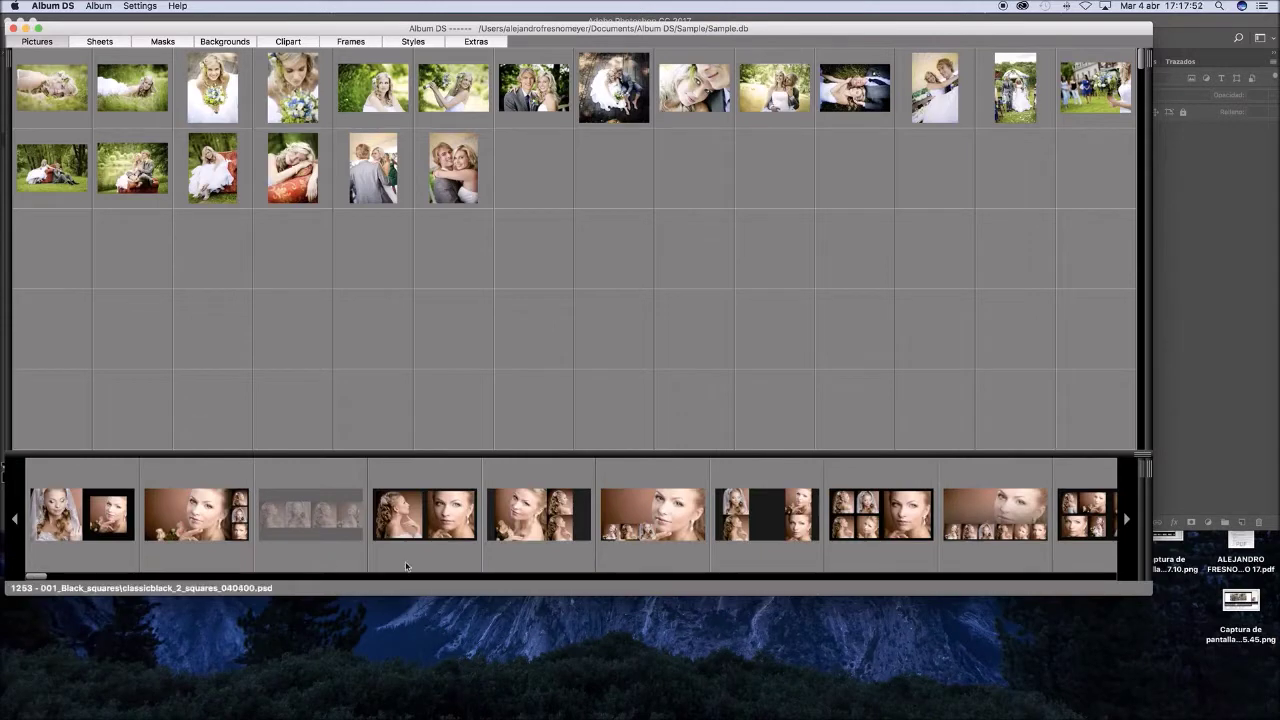
Reshape the Album DS window into a wider strip along the bottom of the screen above Photoshop
drag(596, 595, 606, 452)
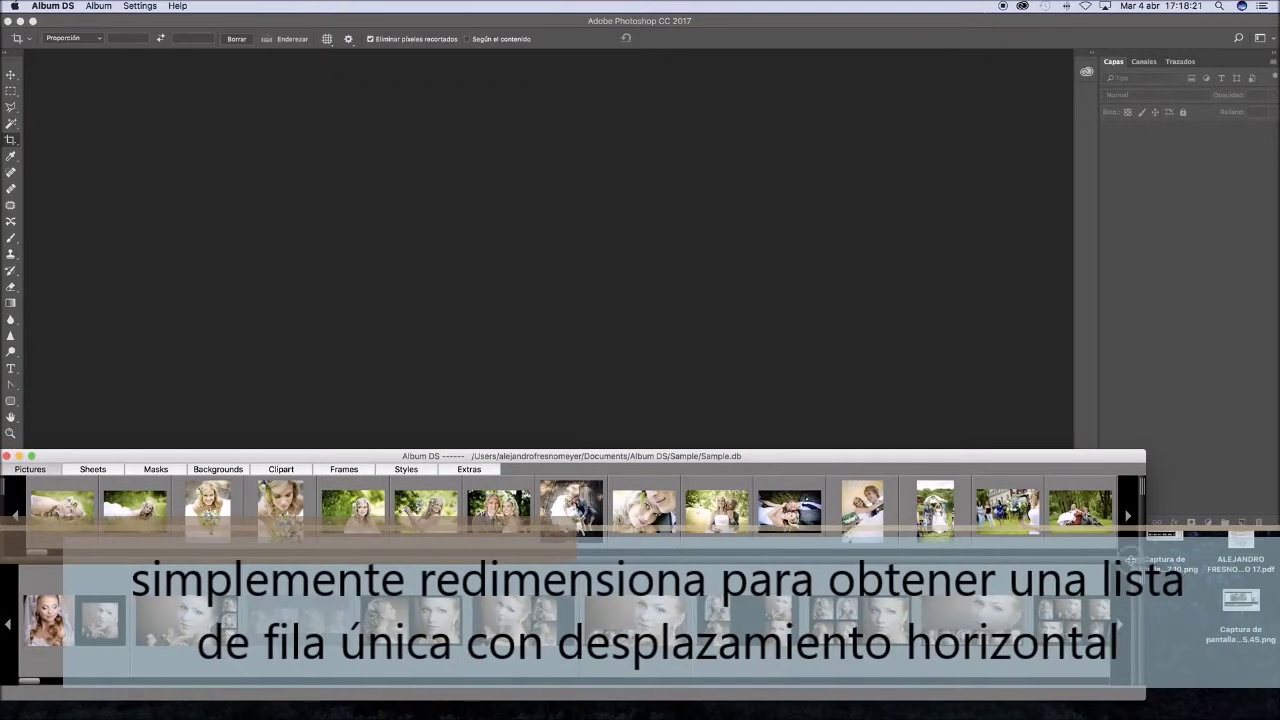
drag(594, 553, 600, 568)
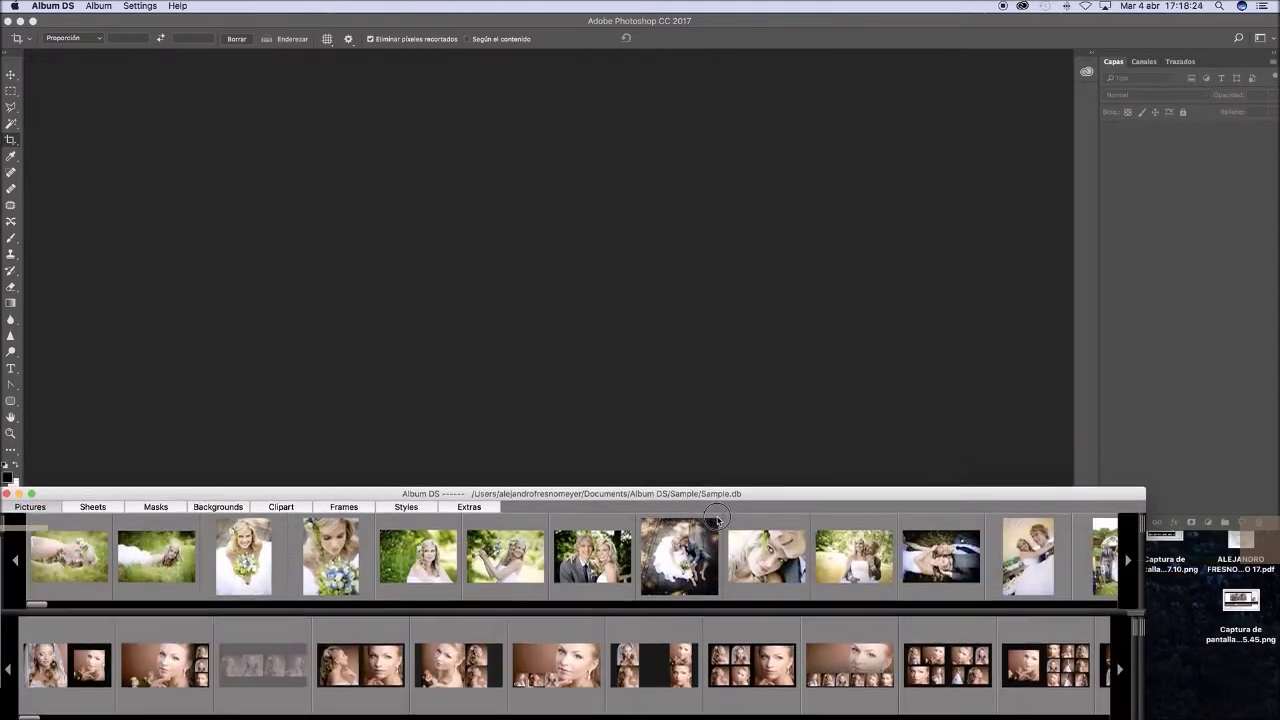
drag(717, 519, 721, 506)
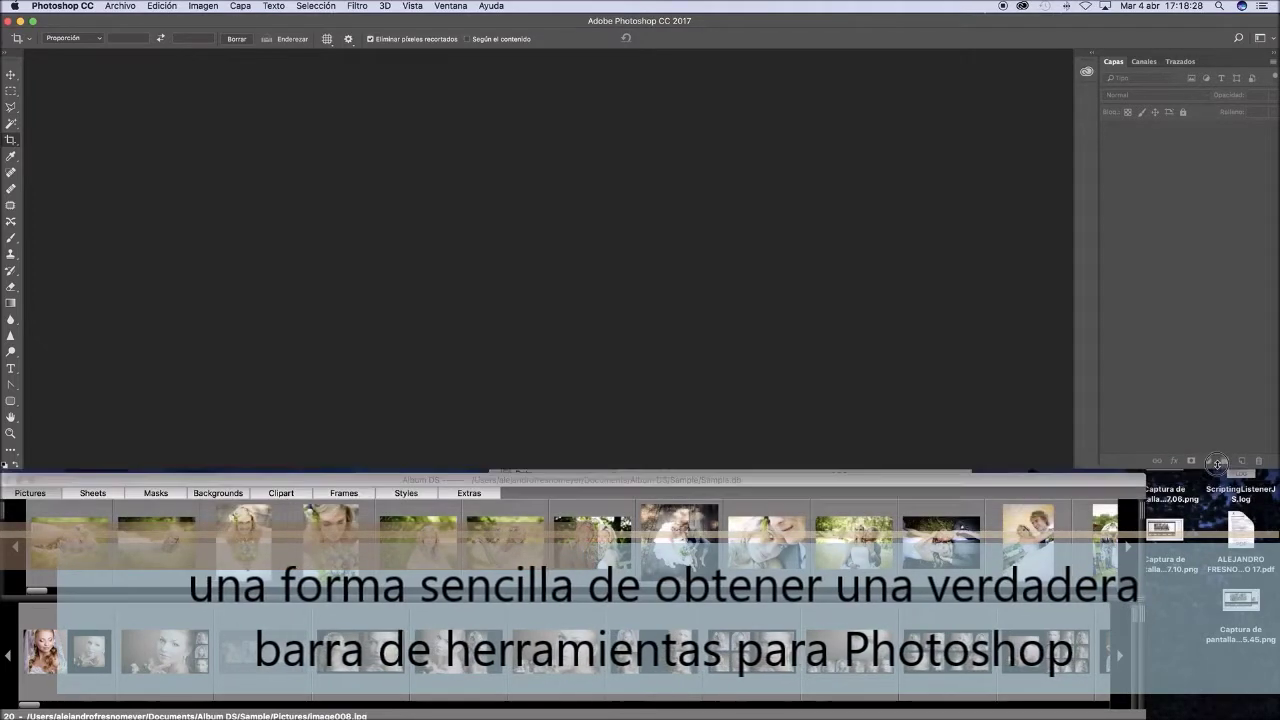
click(738, 480)
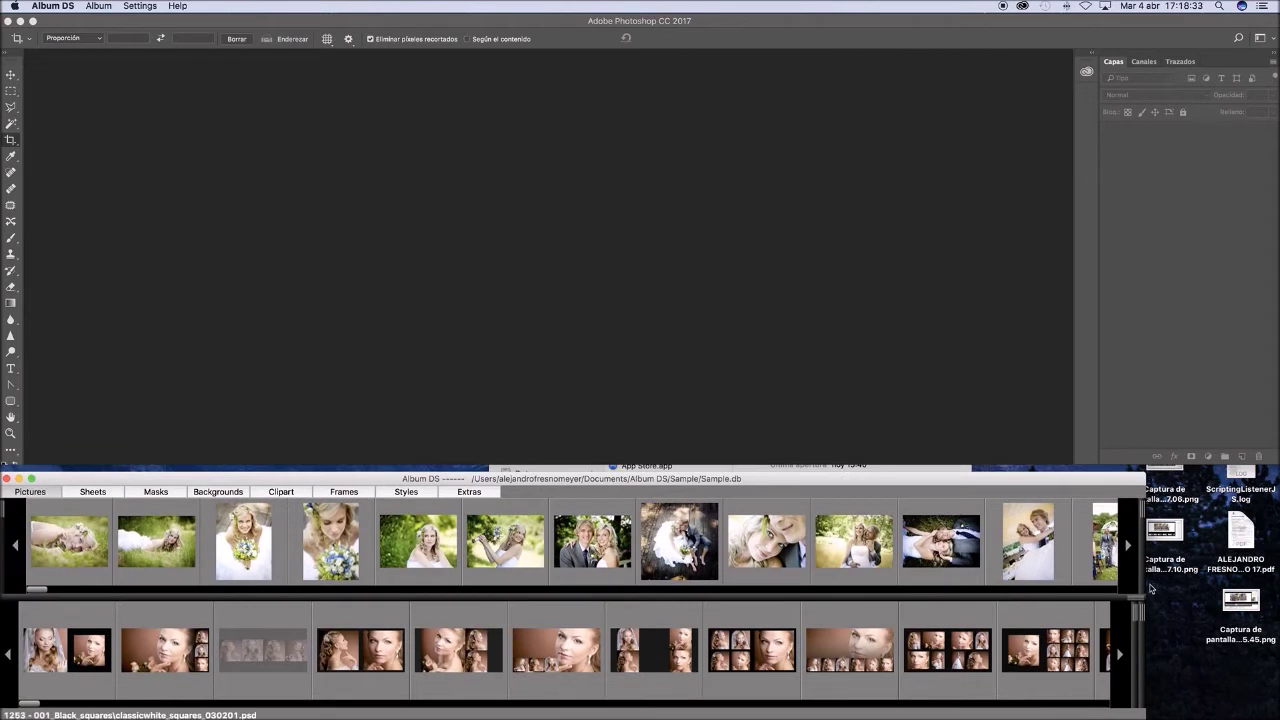
drag(1190, 585, 1265, 588)
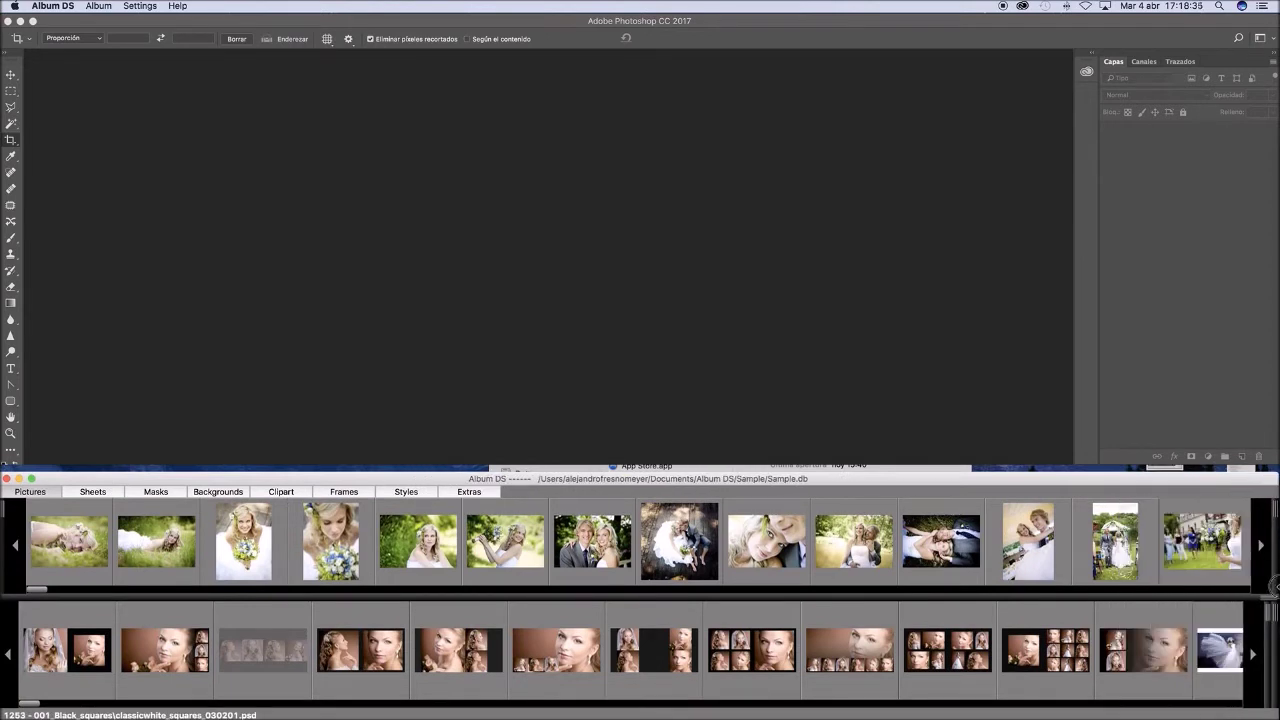
click(768, 462)
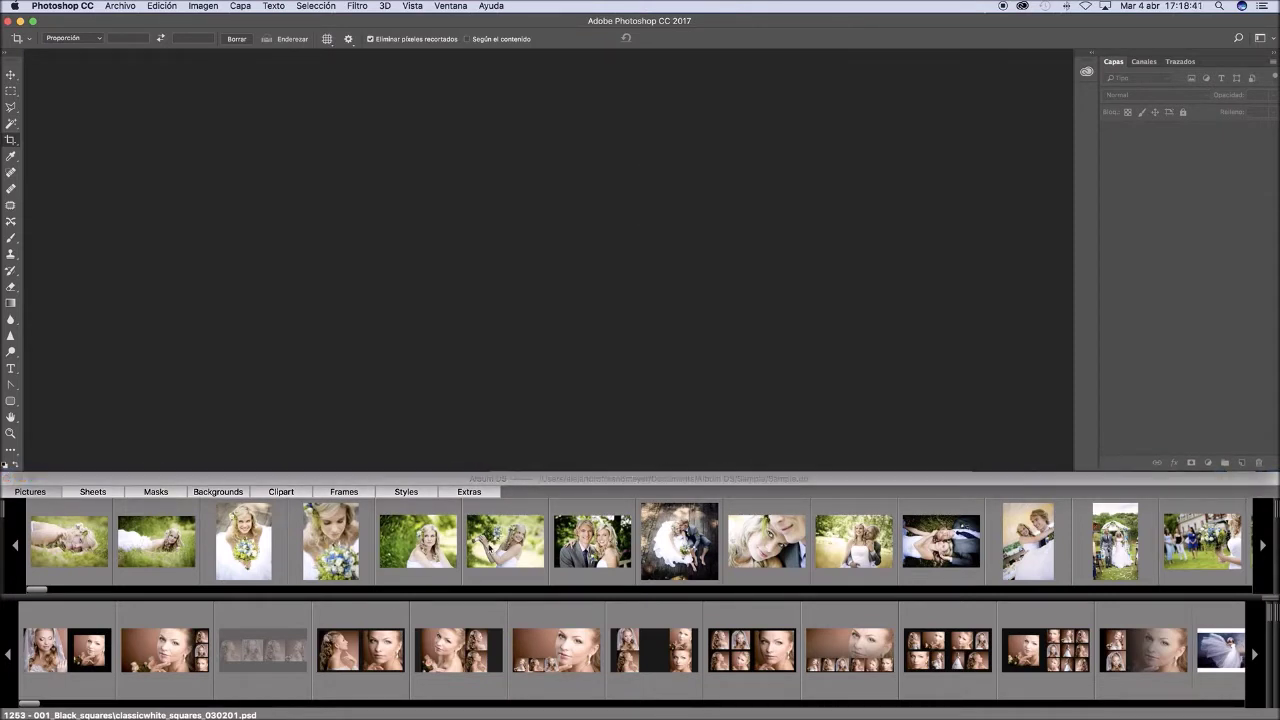
Select three wedding photos in the Pictures strip so Autofilter suggests matching templates
click(512, 556)
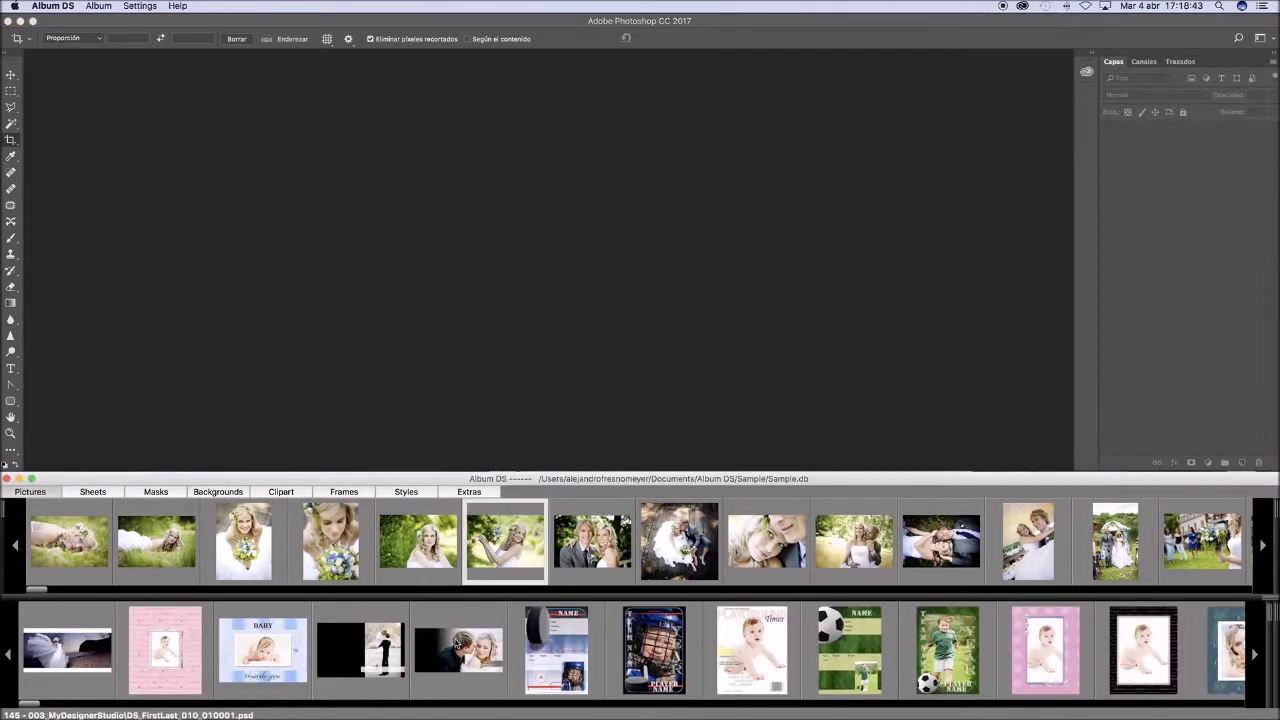
super+click(340, 556)
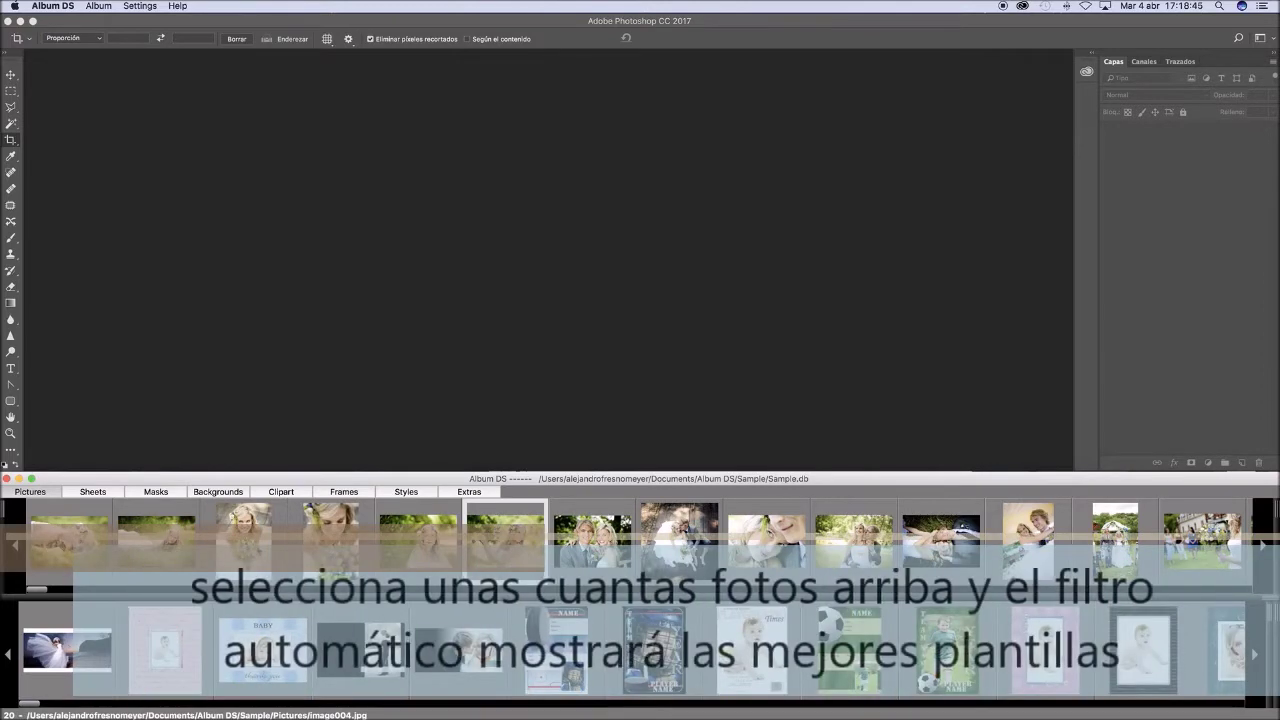
super+click(243, 540)
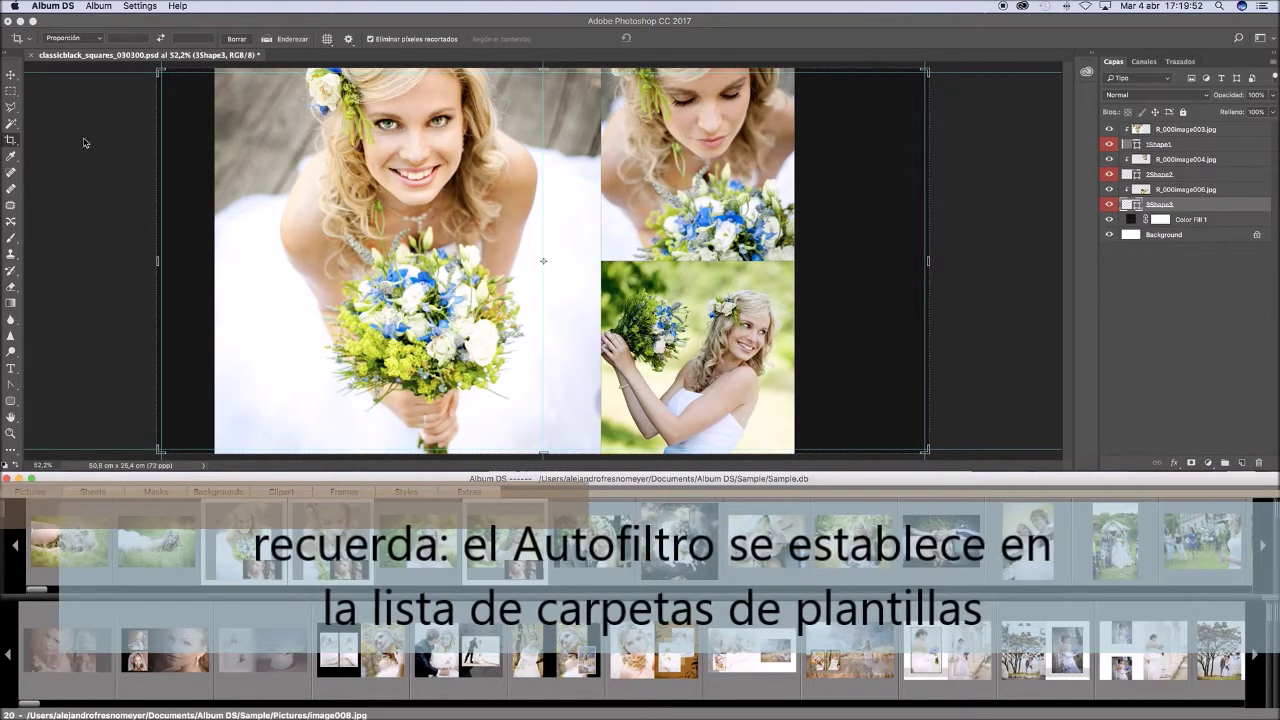
Close classicblack_squares_030300.psd in Photoshop without saving, then return to Album DS
click(28, 47)
click(29, 52)
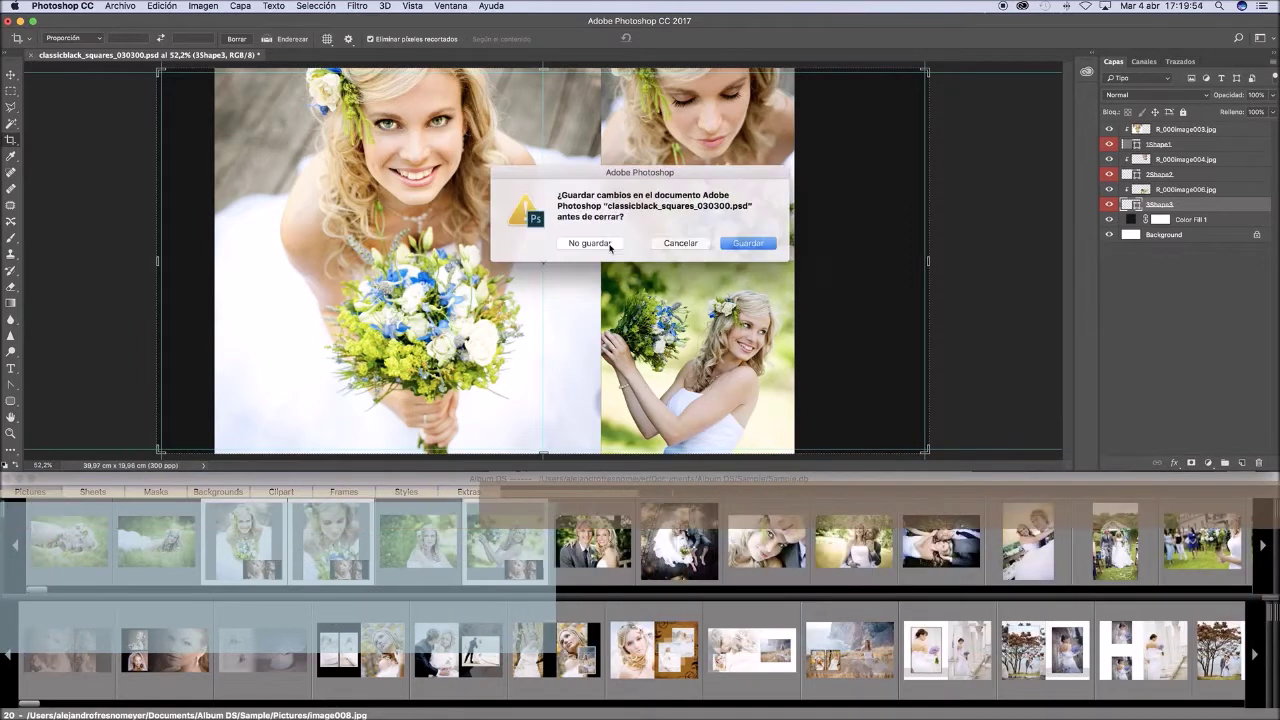
click(592, 247)
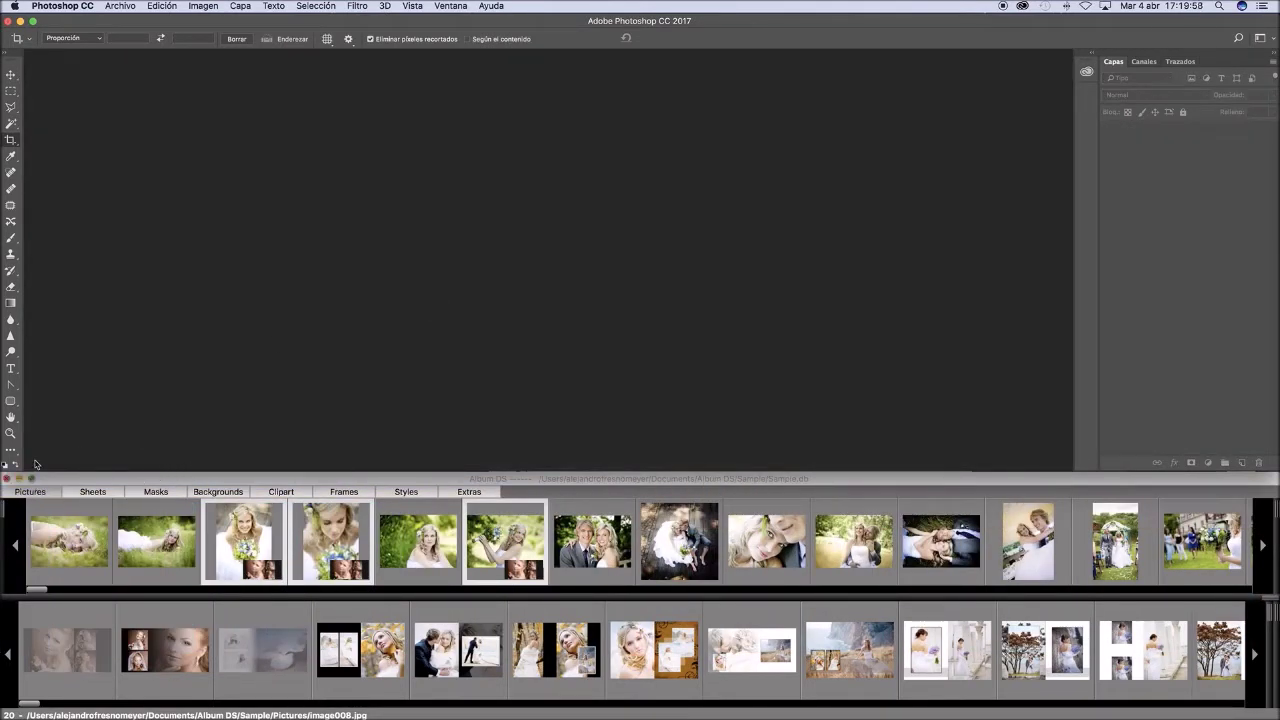
click(106, 485)
Open the Album wizard and place three, four and two photos onto sheets 1, 2 and 3
click(98, 7)
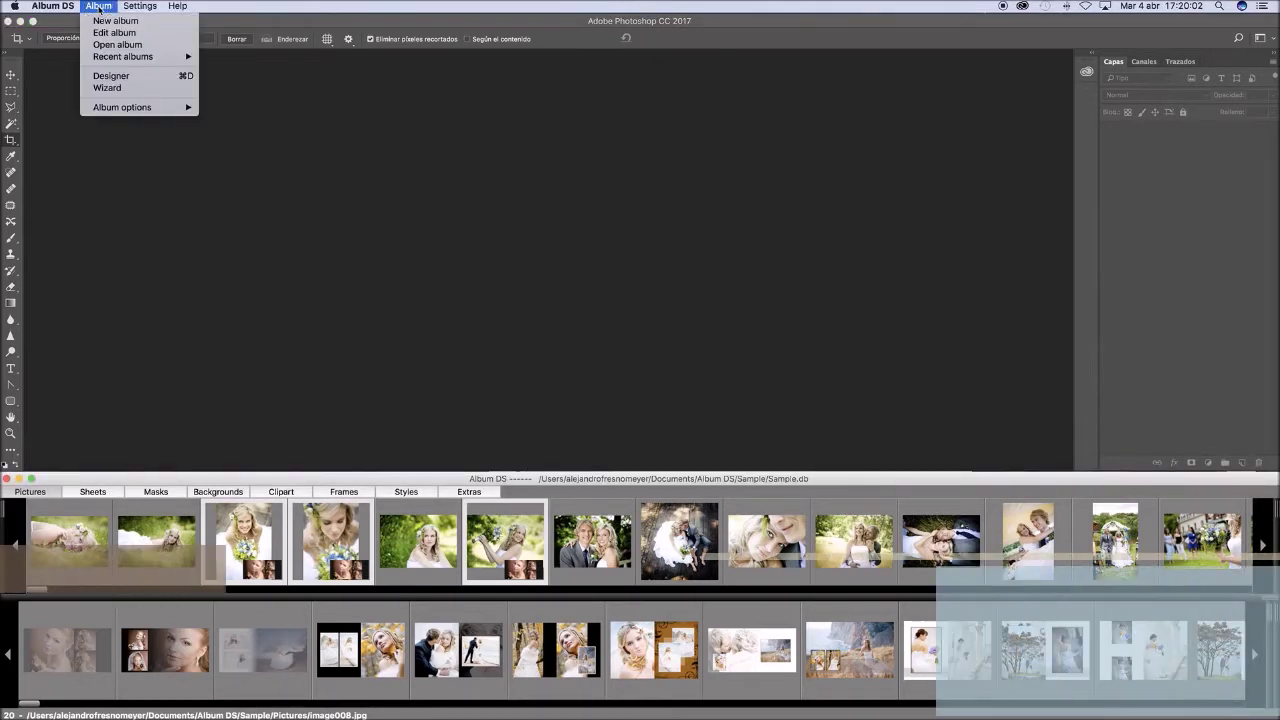
click(108, 88)
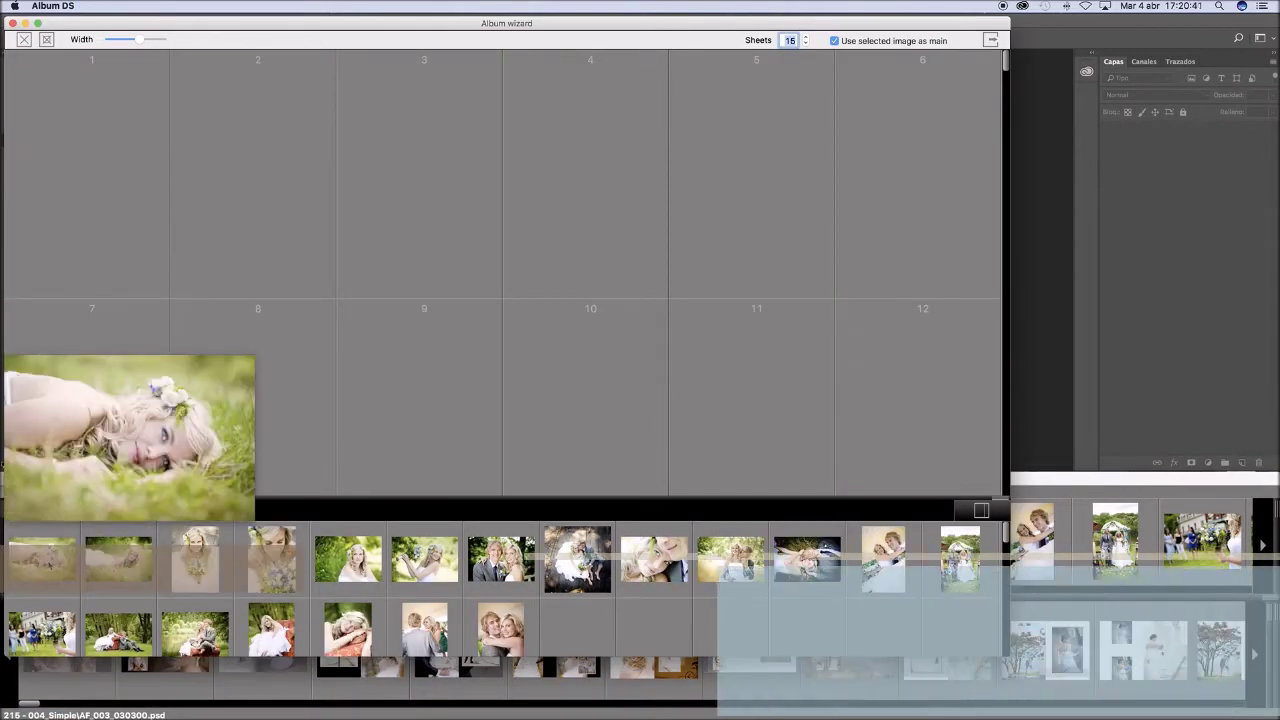
shift+click(195, 555)
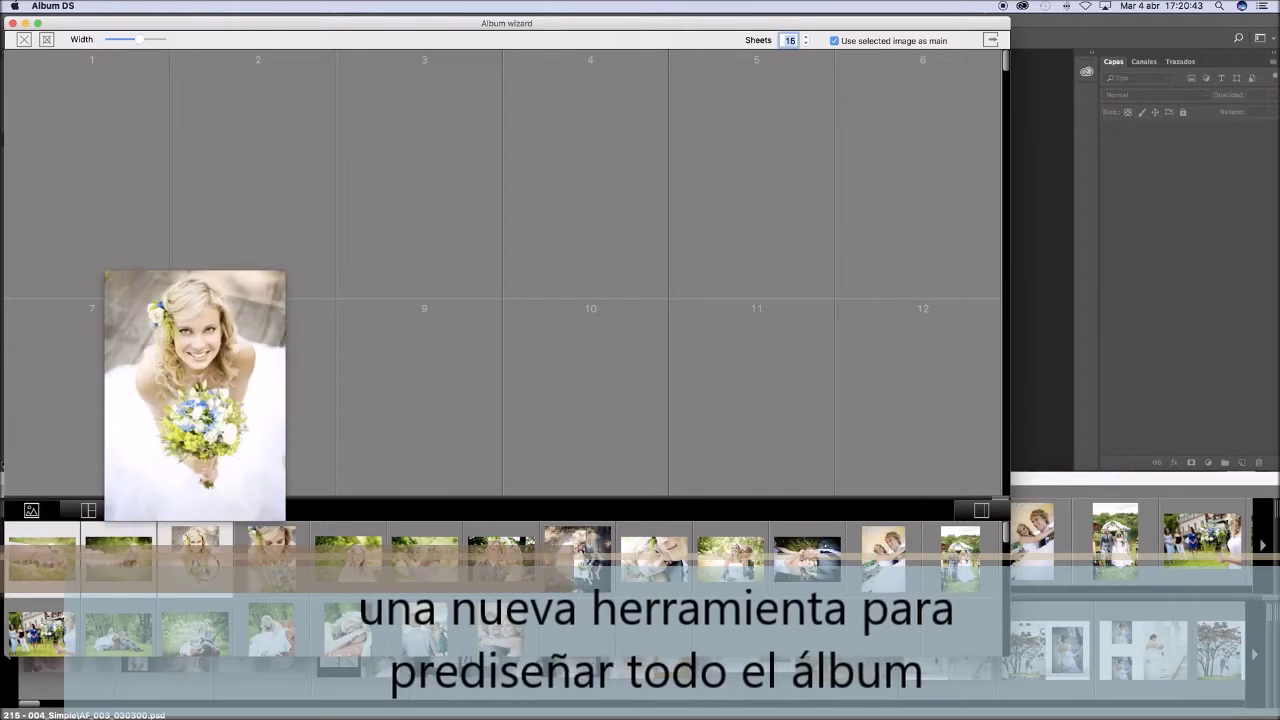
drag(195, 555, 70, 141)
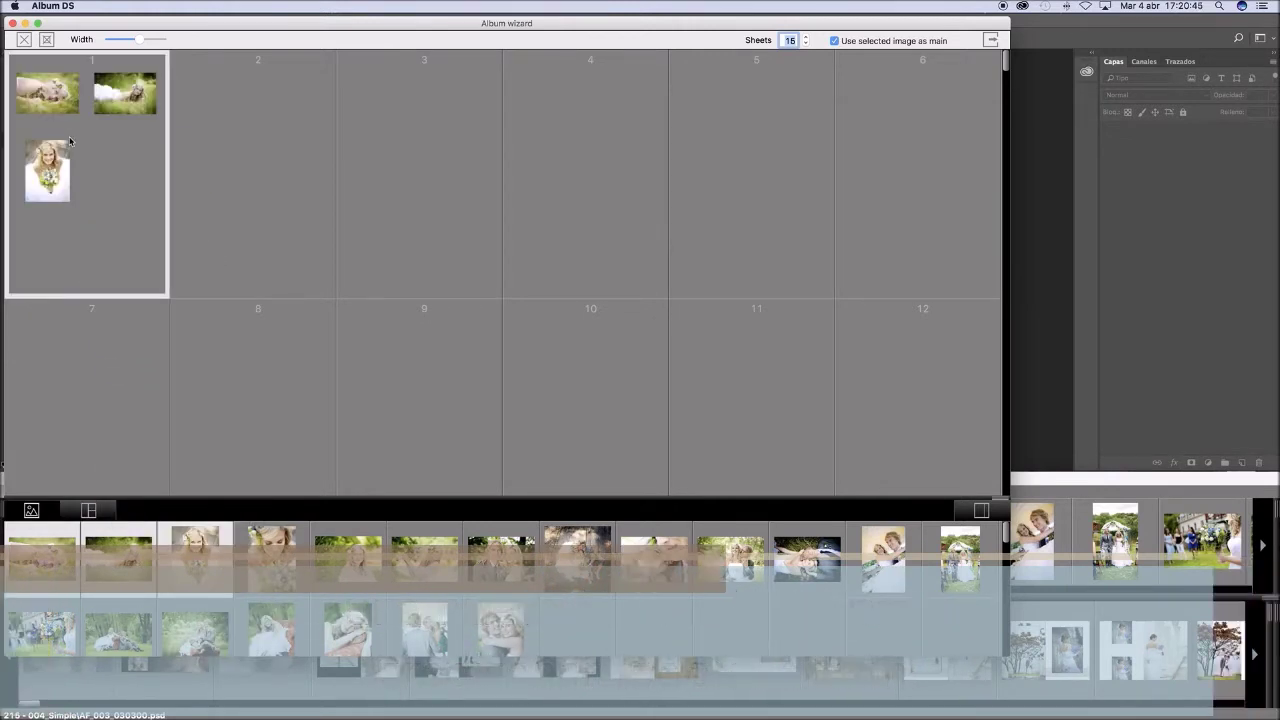
mouse_move(271, 560)
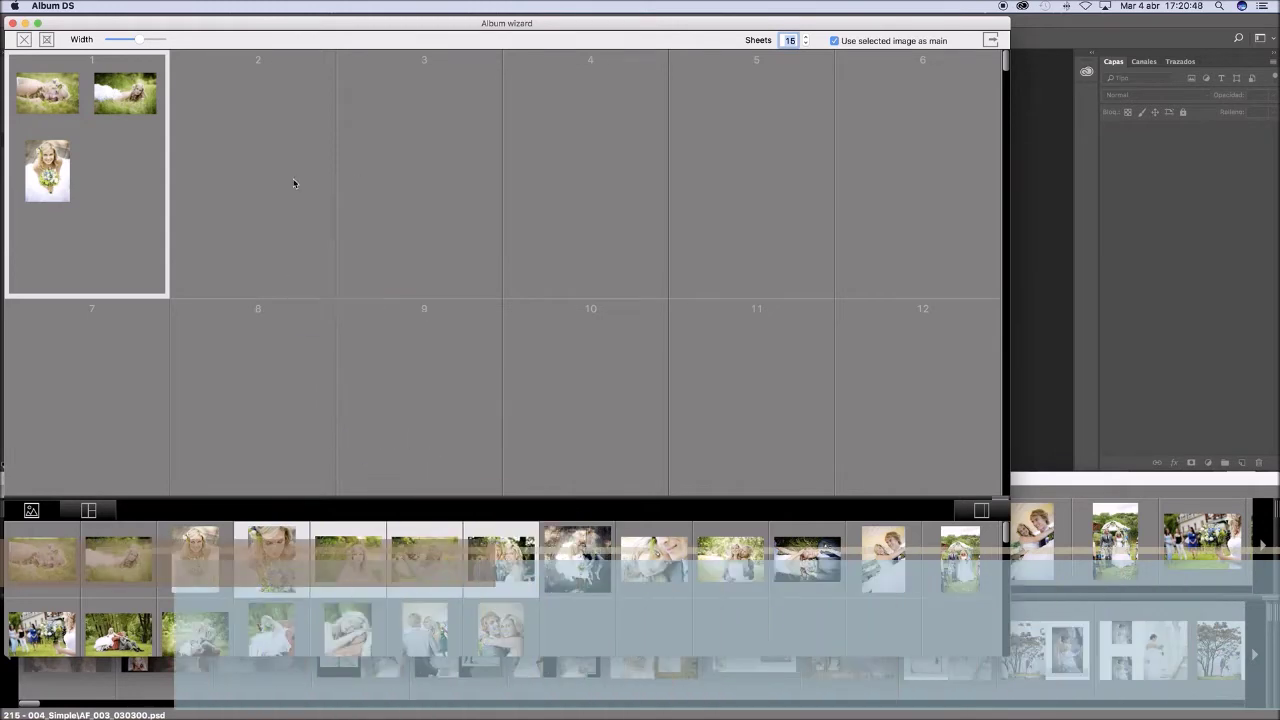
drag(293, 183, 335, 238)
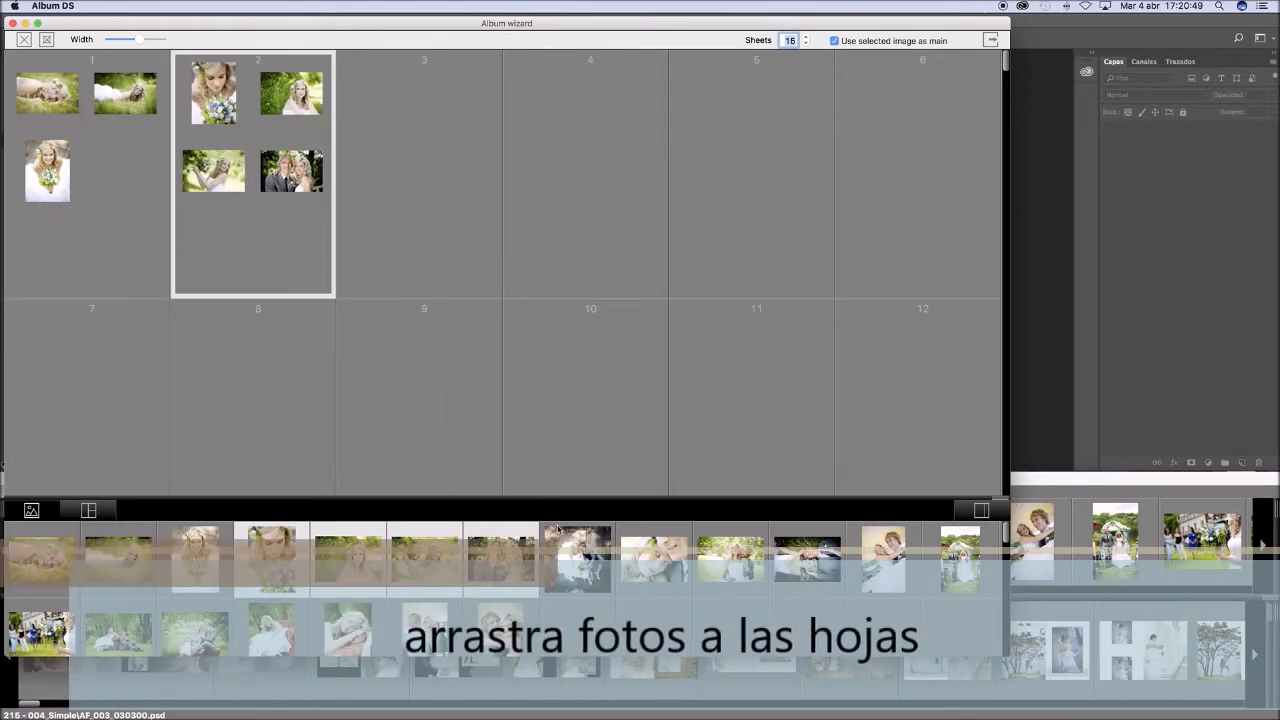
mouse_move(501, 559)
drag(654, 560, 400, 170)
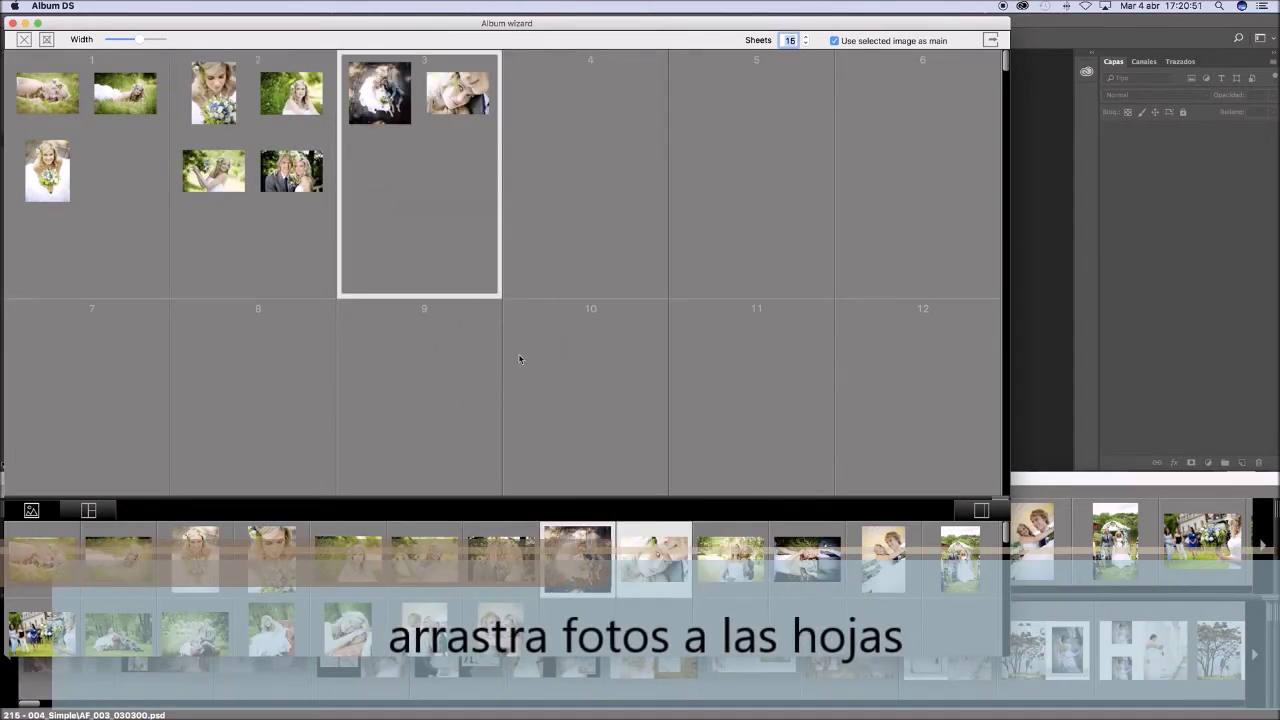
Place the couple-in-field photo on sheet 4, three photos on sheet 5, two bride photos on sheet 6
click(591, 163)
shift+click(970, 575)
drag(883, 560, 771, 188)
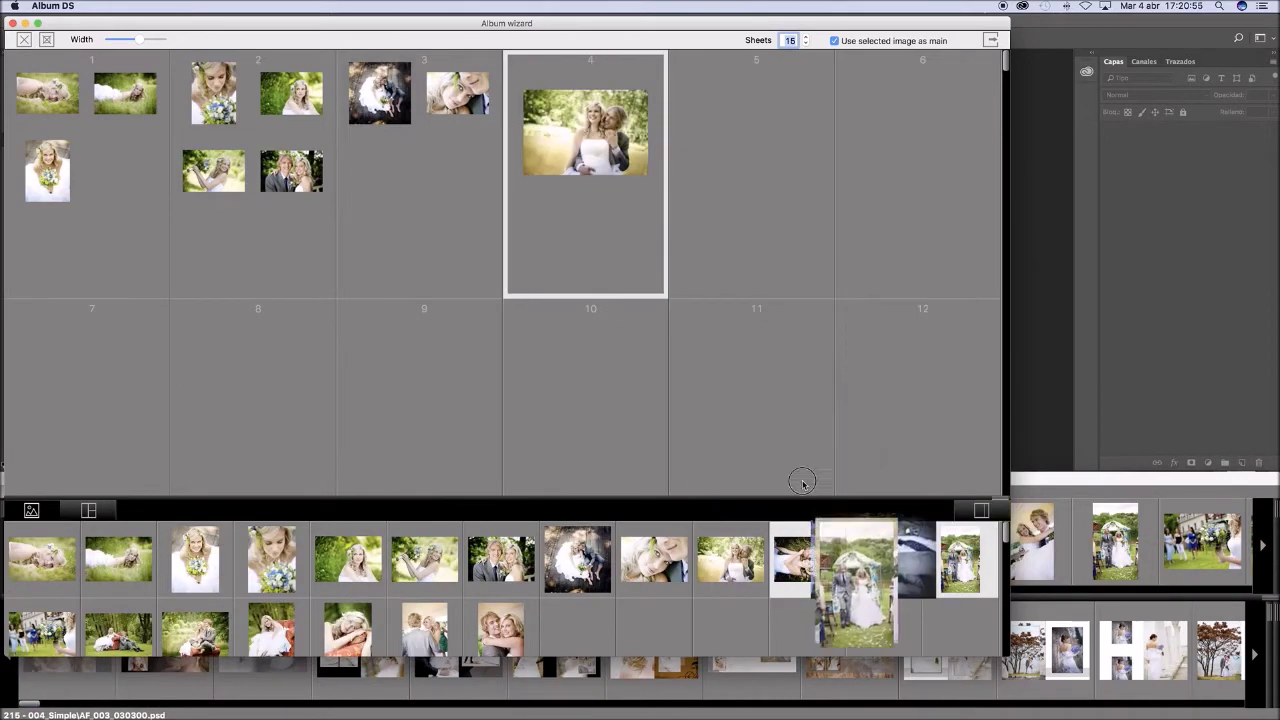
click(118, 630)
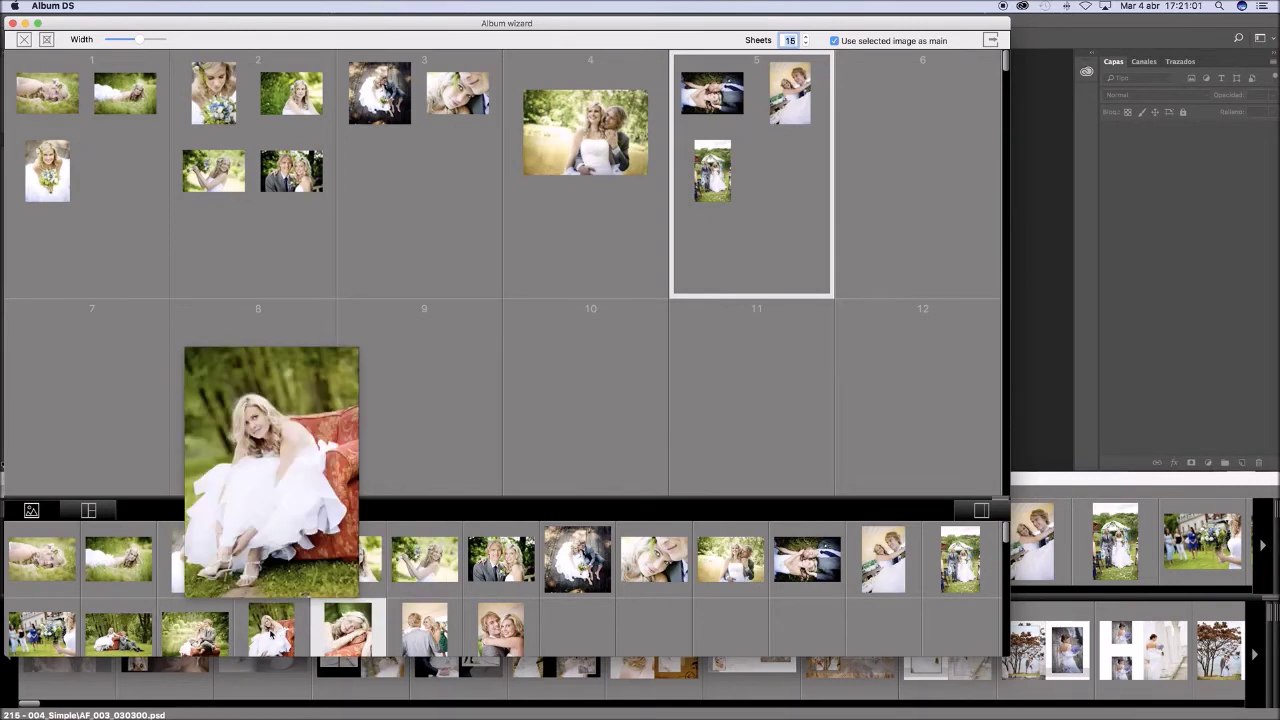
drag(272, 634, 920, 160)
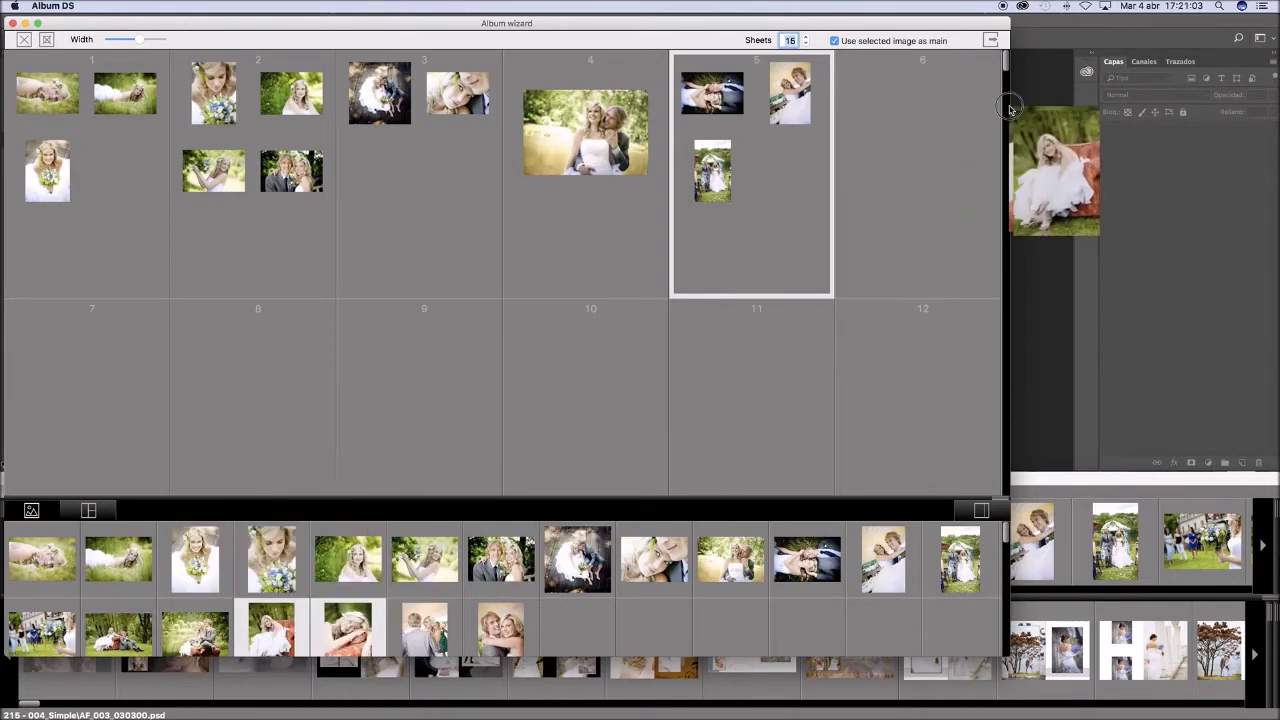
Place the two couple-on-grass photos and the couple-hugging photo onto sheet 7
click(132, 626)
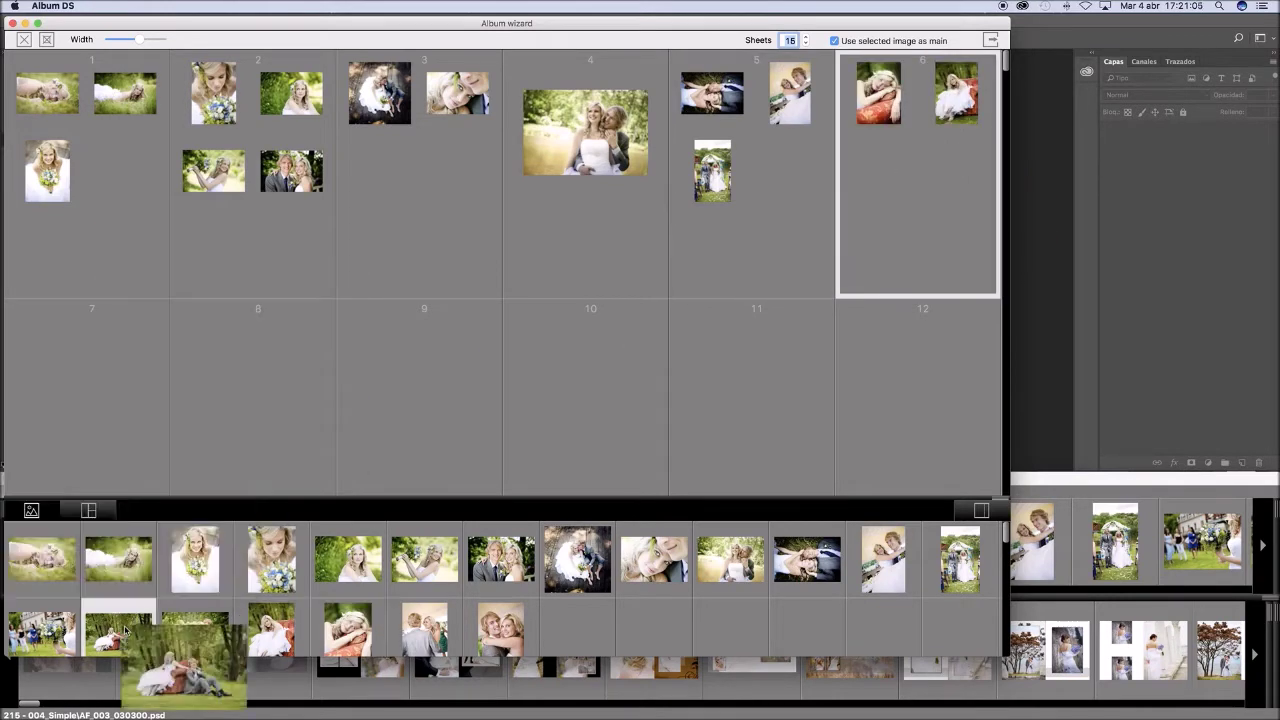
shift+click(189, 637)
super+click(500, 628)
drag(500, 628, 119, 425)
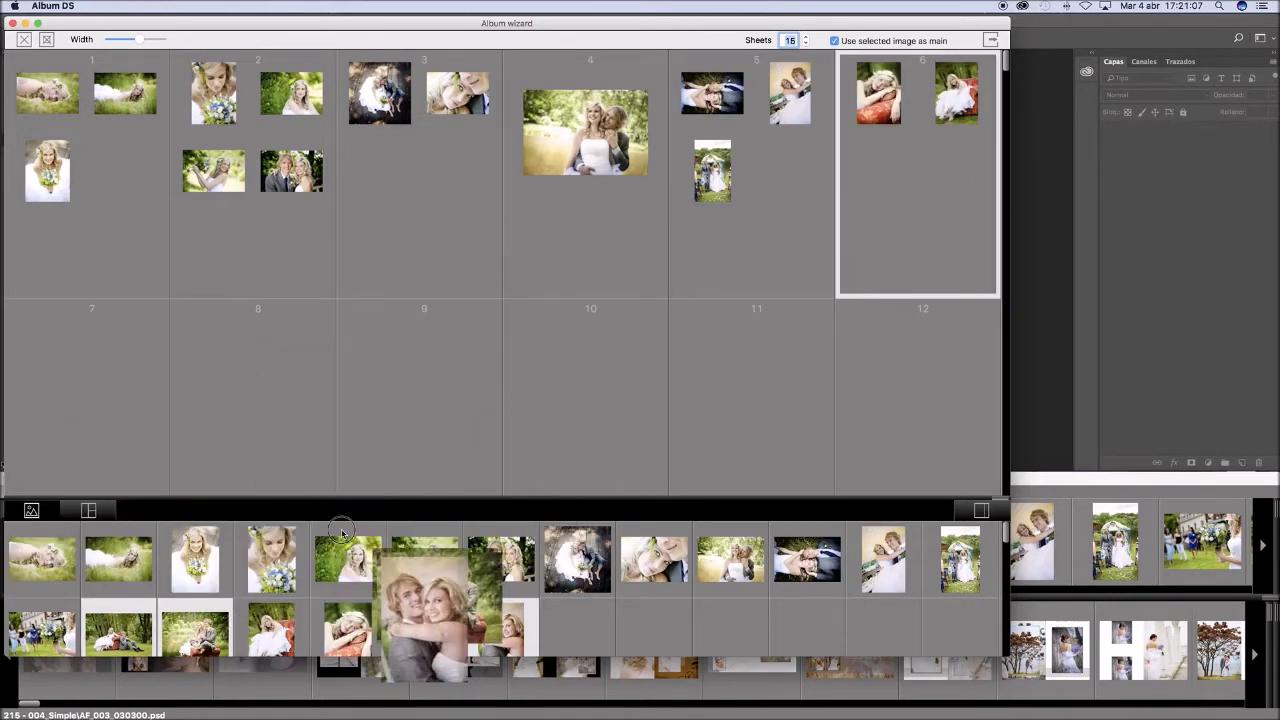
Switch the browser to templates and apply suggested templates to sheets 1 and 2
click(88, 511)
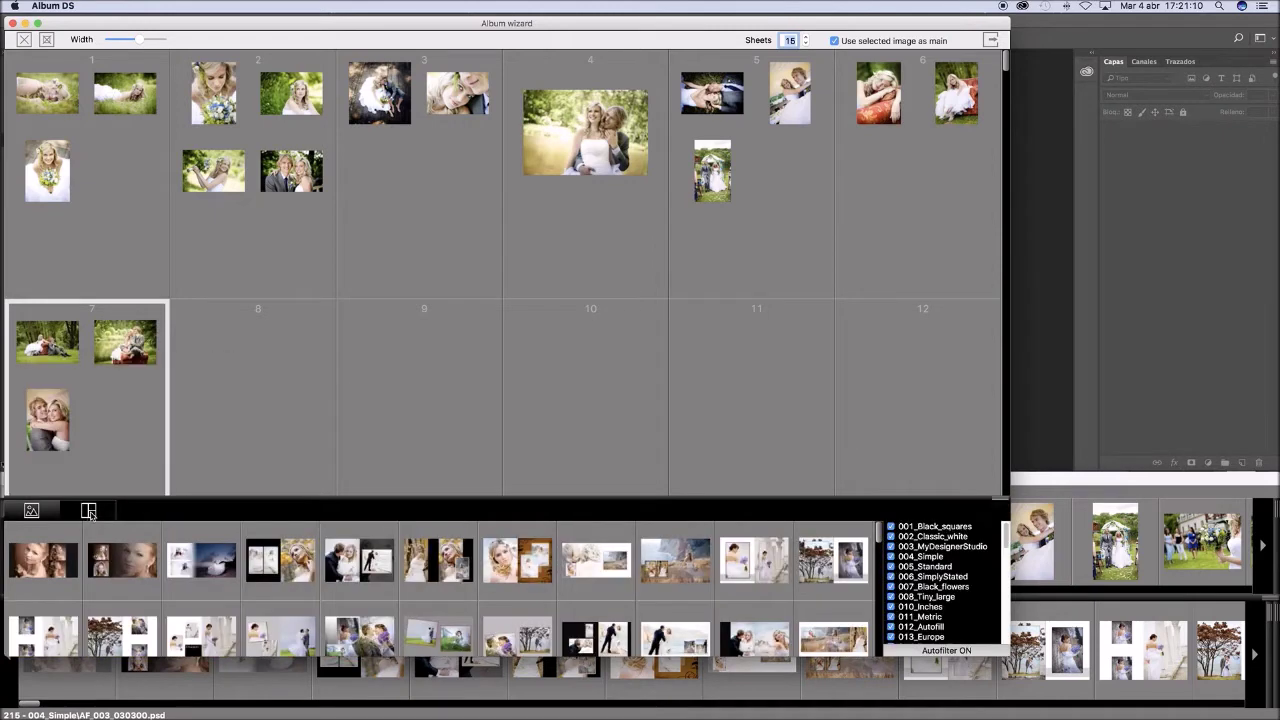
click(104, 205)
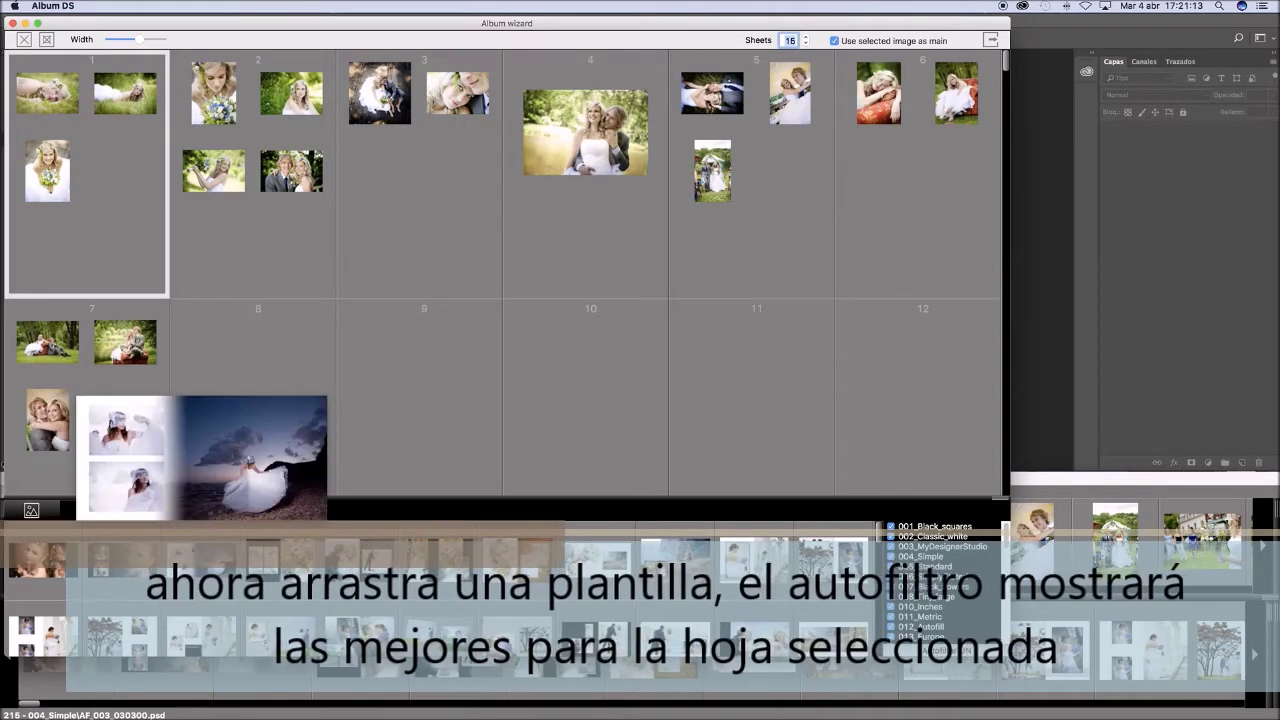
drag(40, 540, 82, 242)
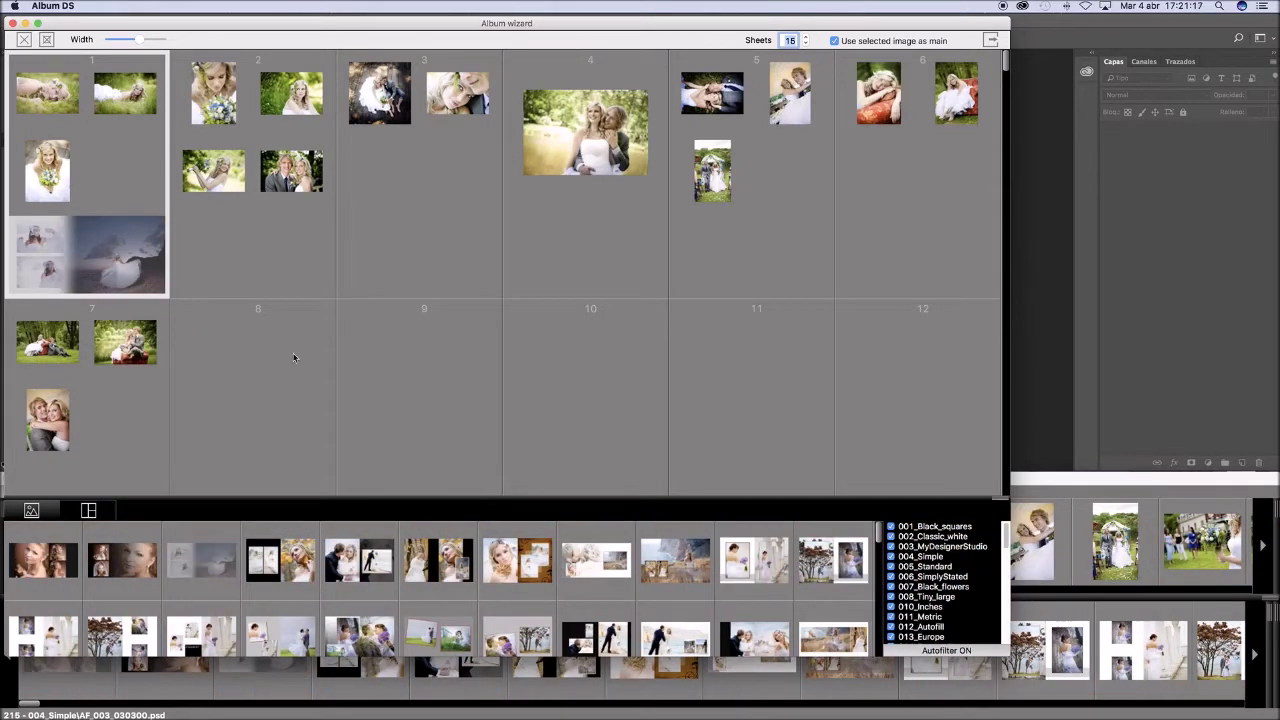
click(281, 258)
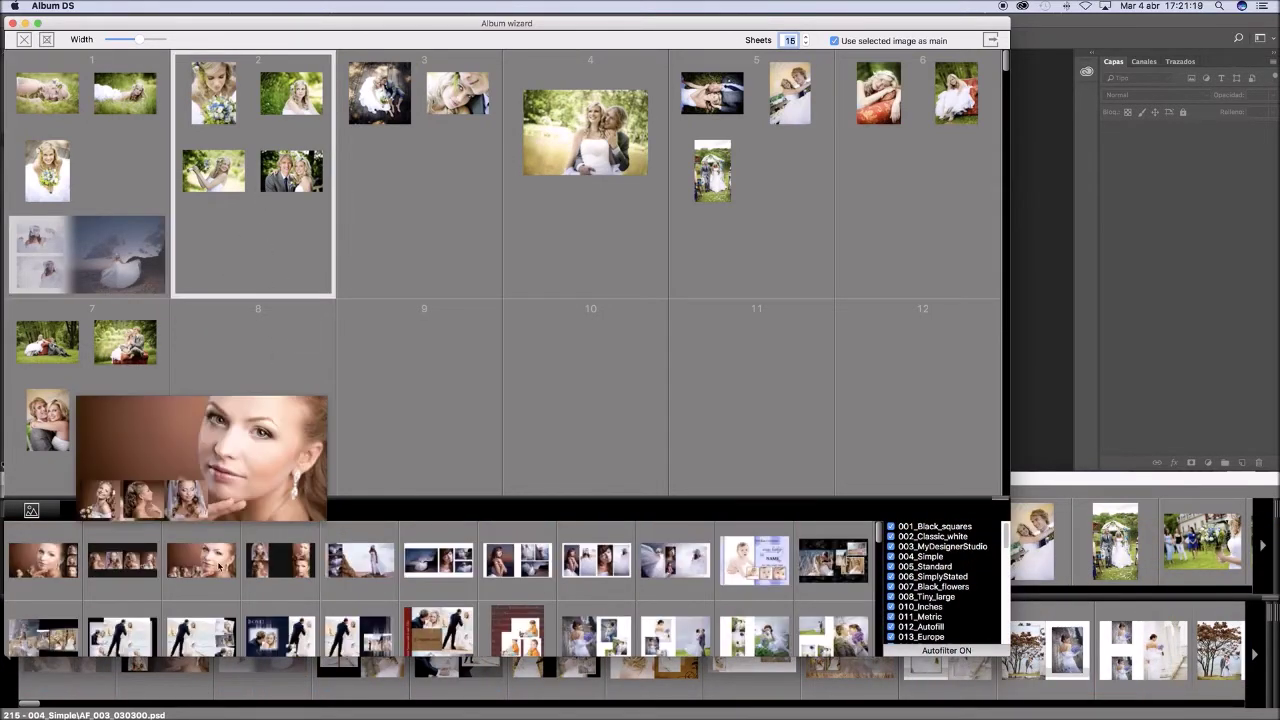
mouse_move(359, 561)
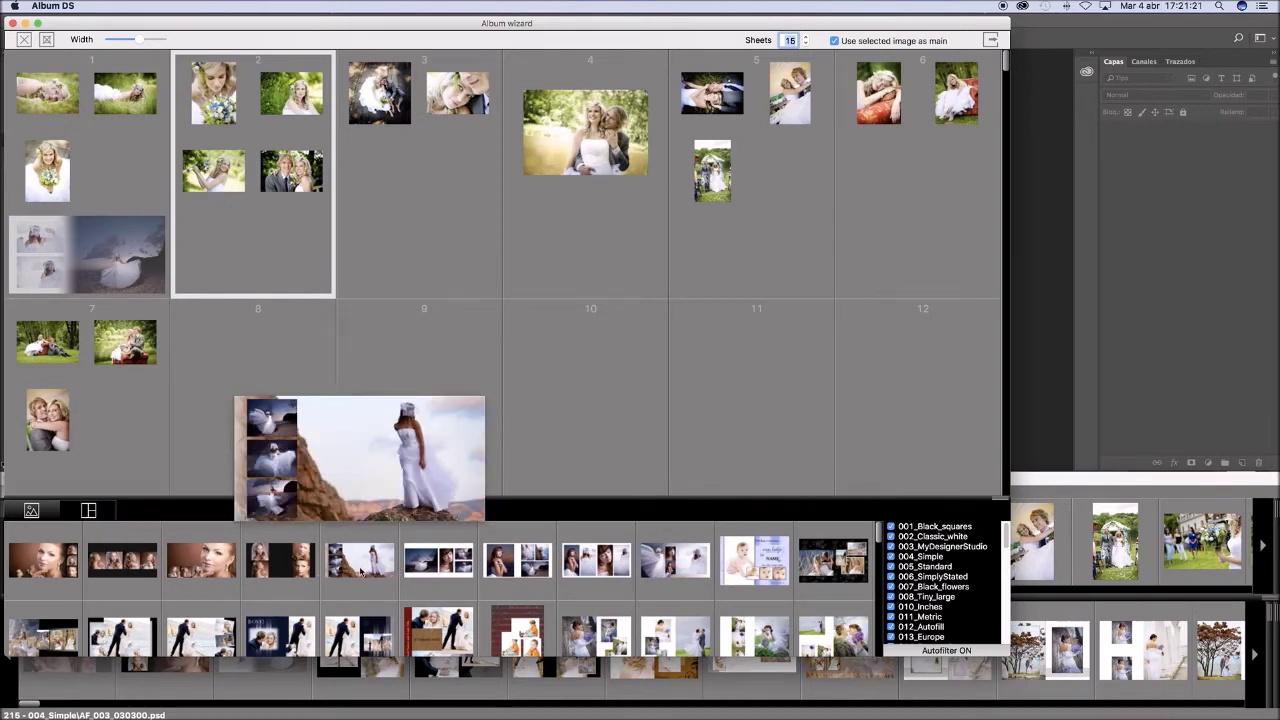
drag(433, 567, 268, 268)
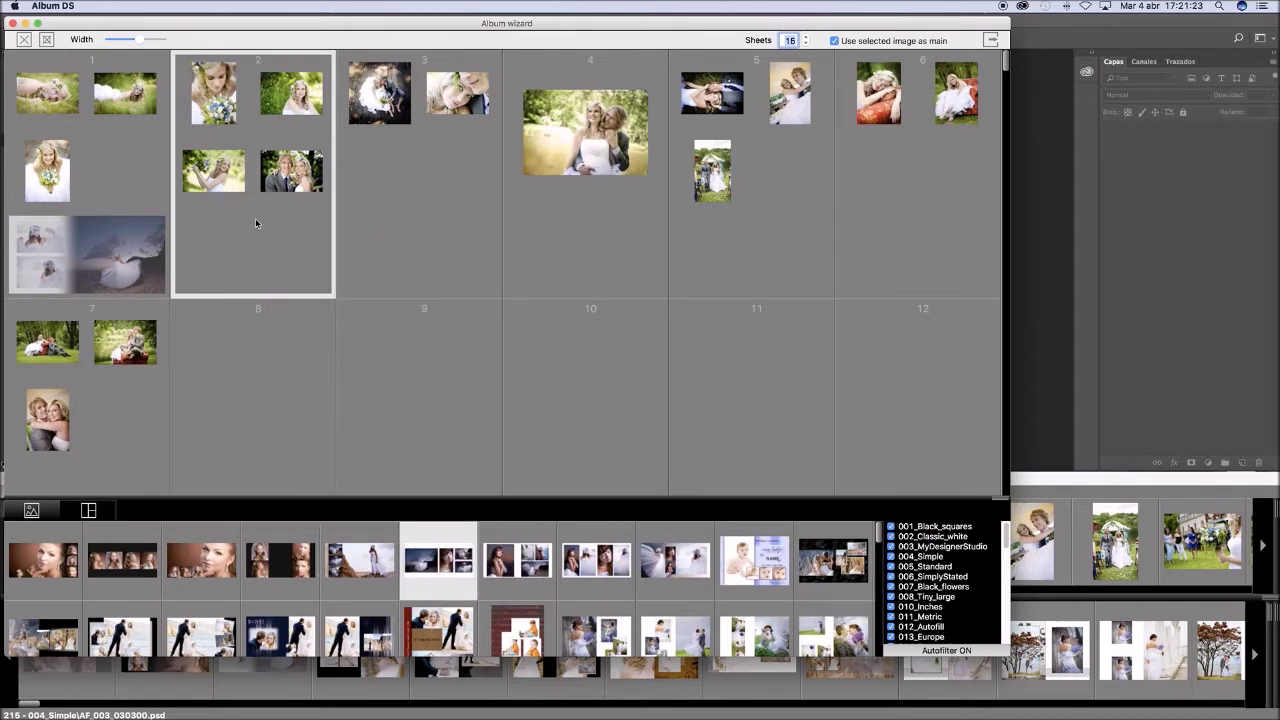
drag(255, 223, 256, 225)
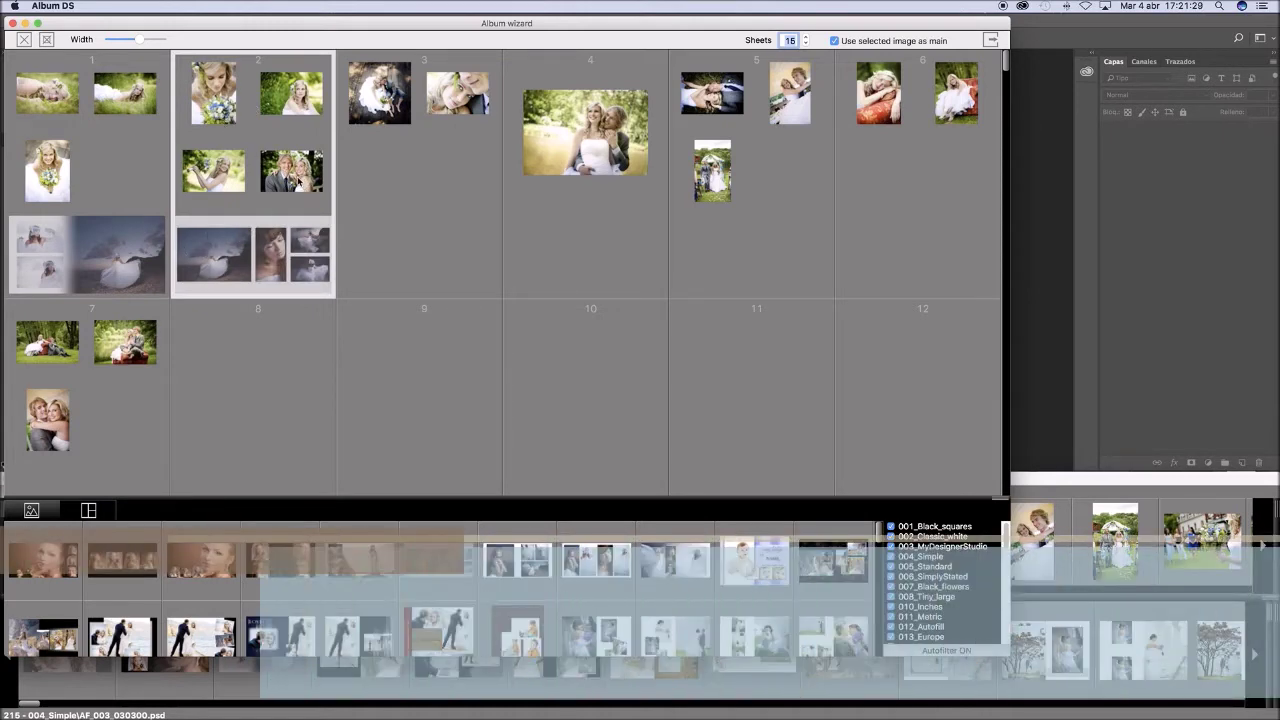
Make the couple photo main on sheet 2 and the bouquet main on sheet 1; give sheet 3 the tree template
click(300, 175)
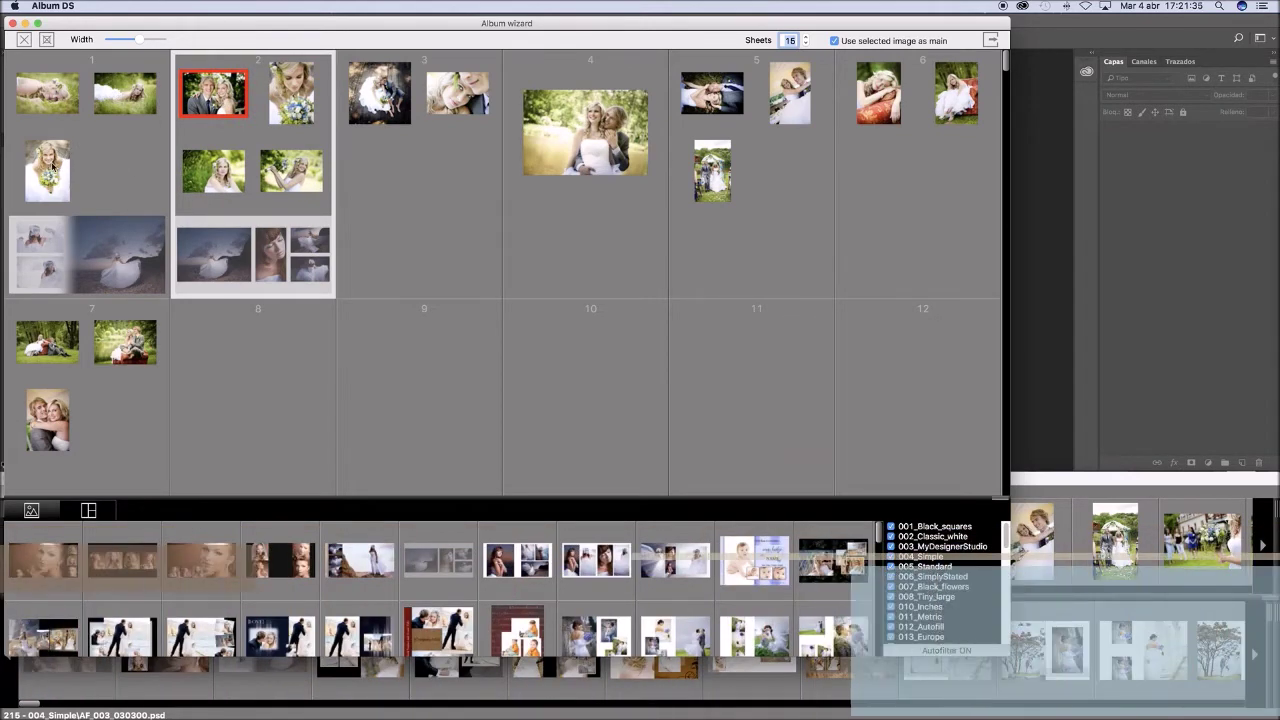
click(47, 170)
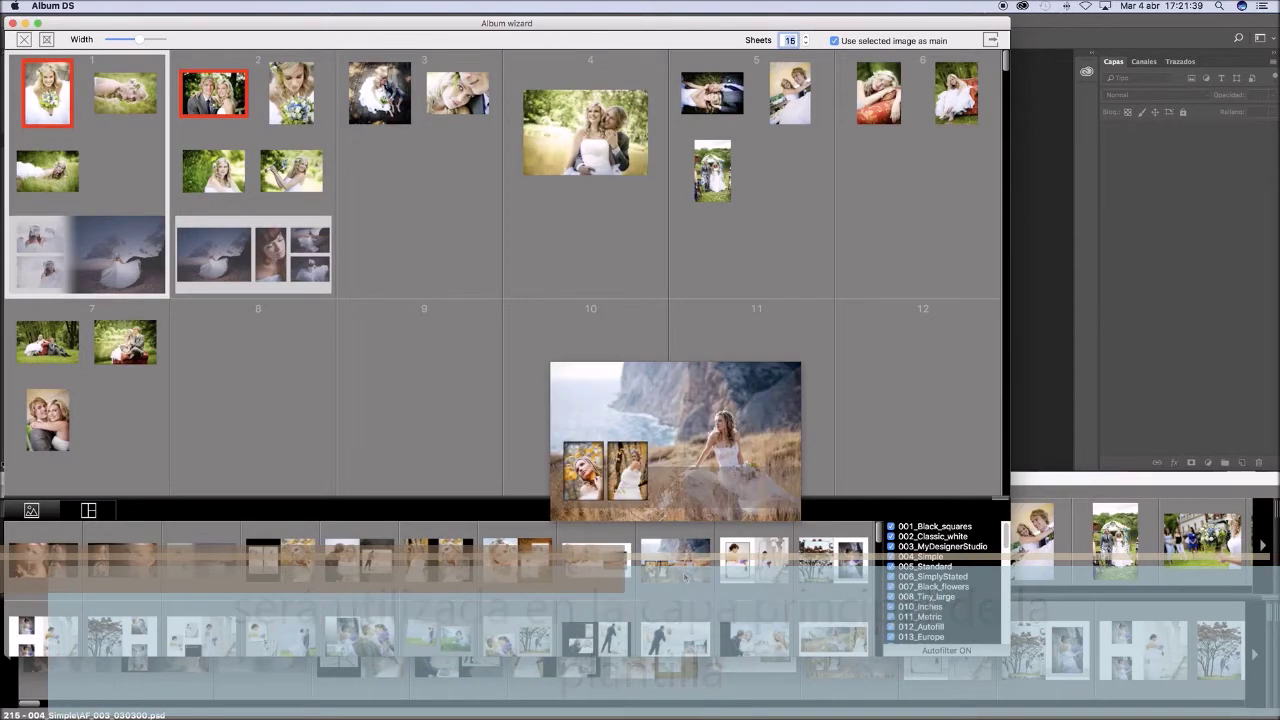
mouse_move(675, 560)
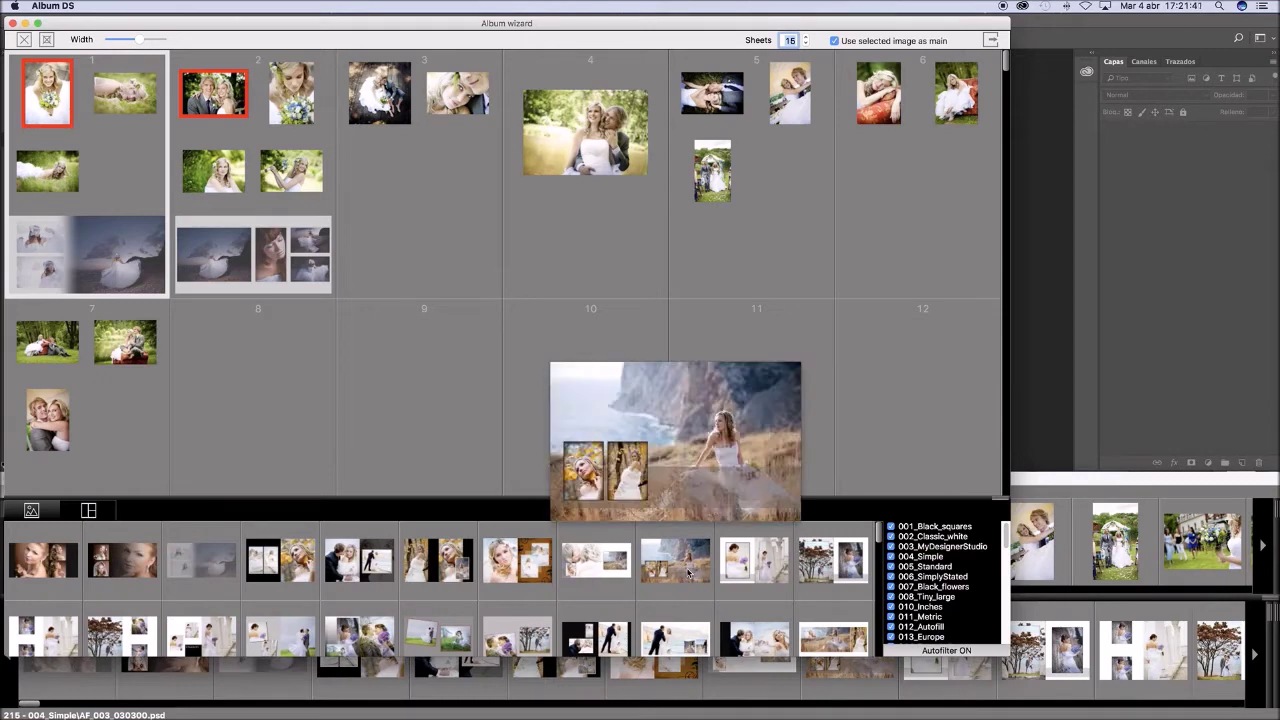
click(457, 260)
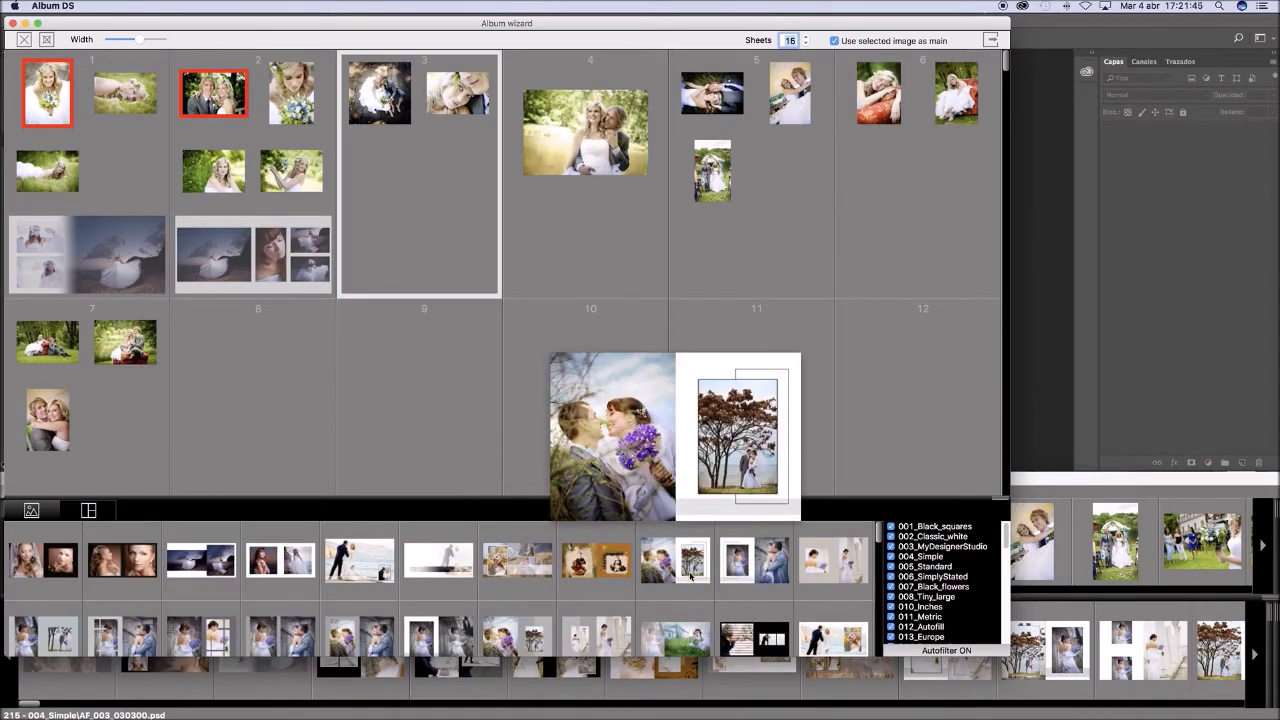
drag(686, 572, 447, 255)
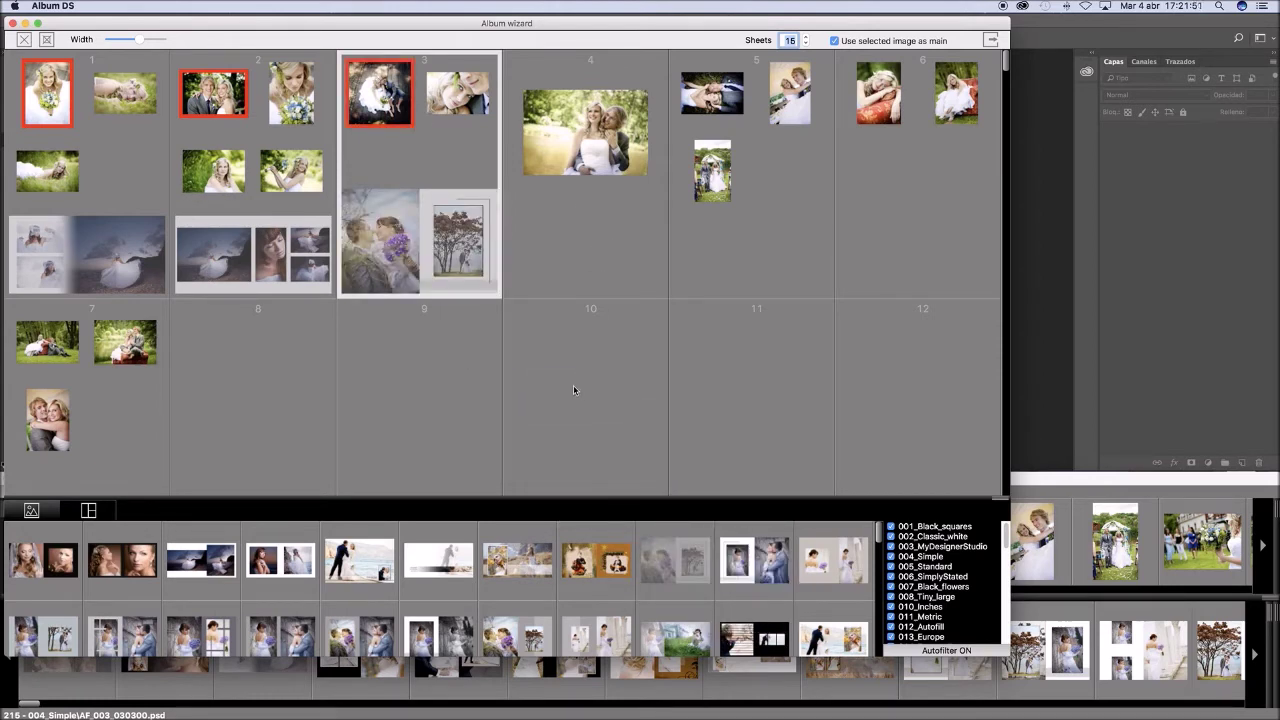
key(Right)
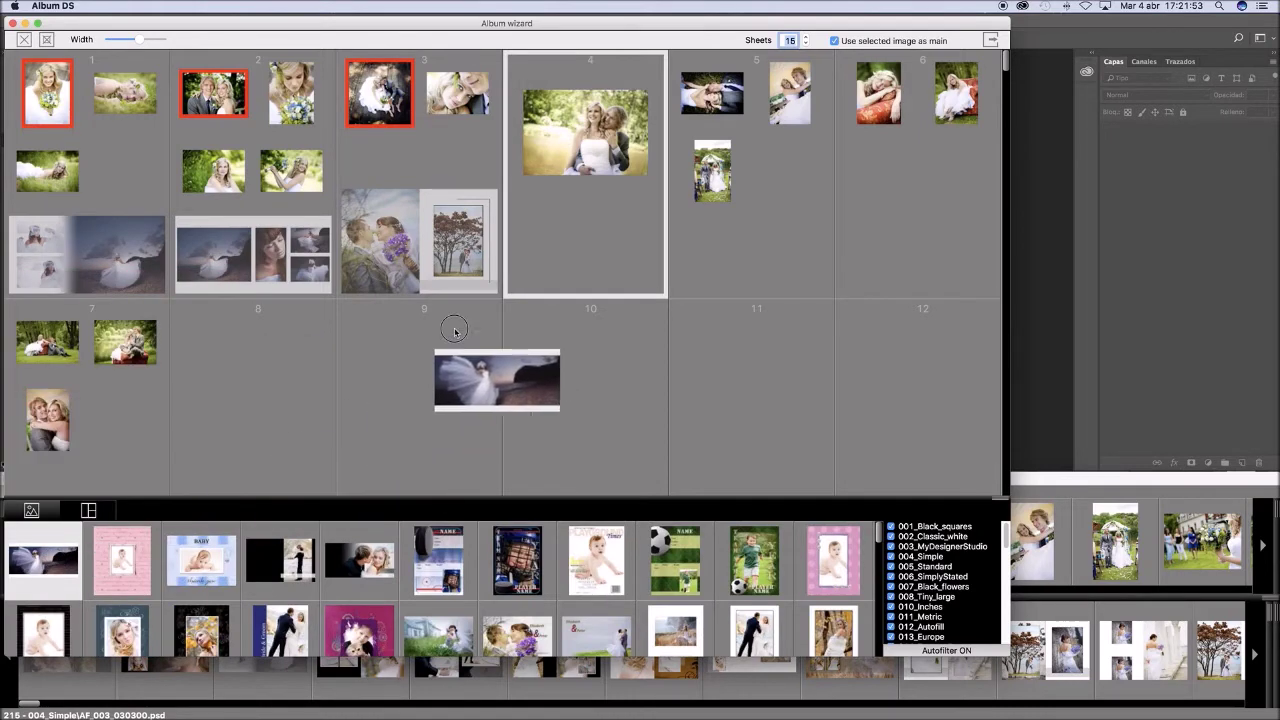
Apply the wide single-photo template to sheet 4 and the woman-portrait template to sheet 5
drag(57, 566, 548, 254)
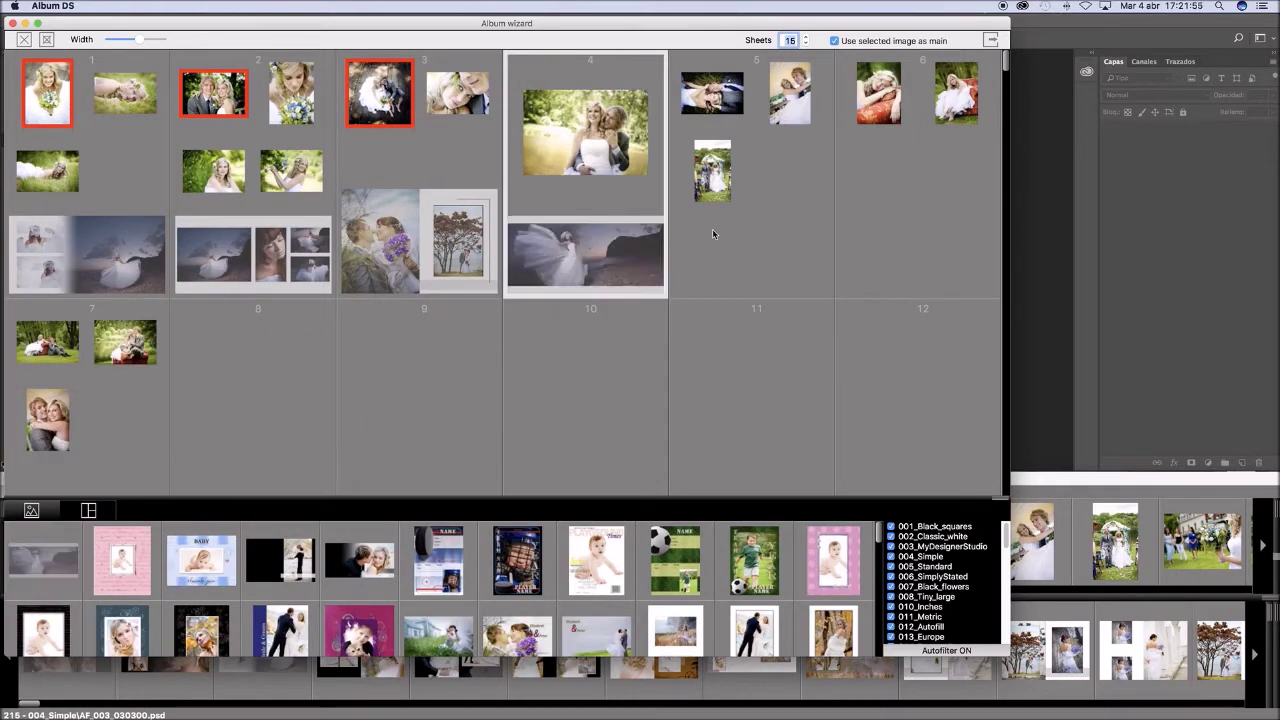
click(764, 249)
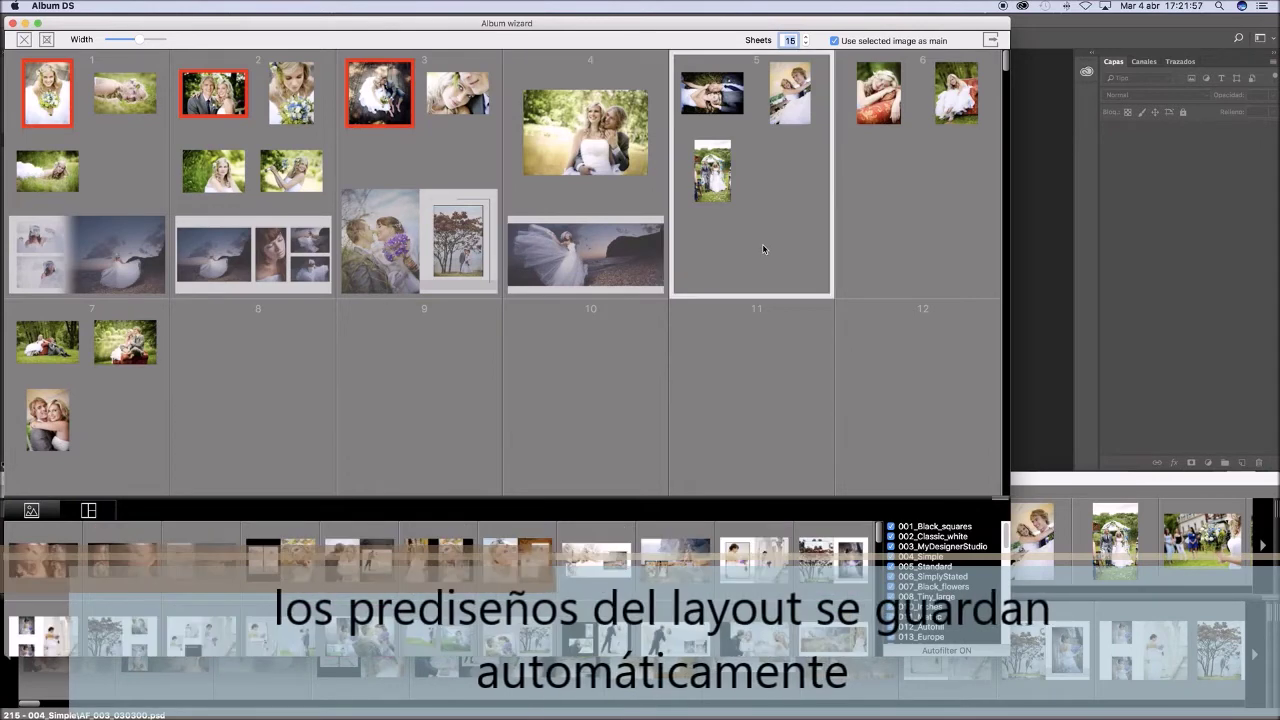
mouse_move(43, 560)
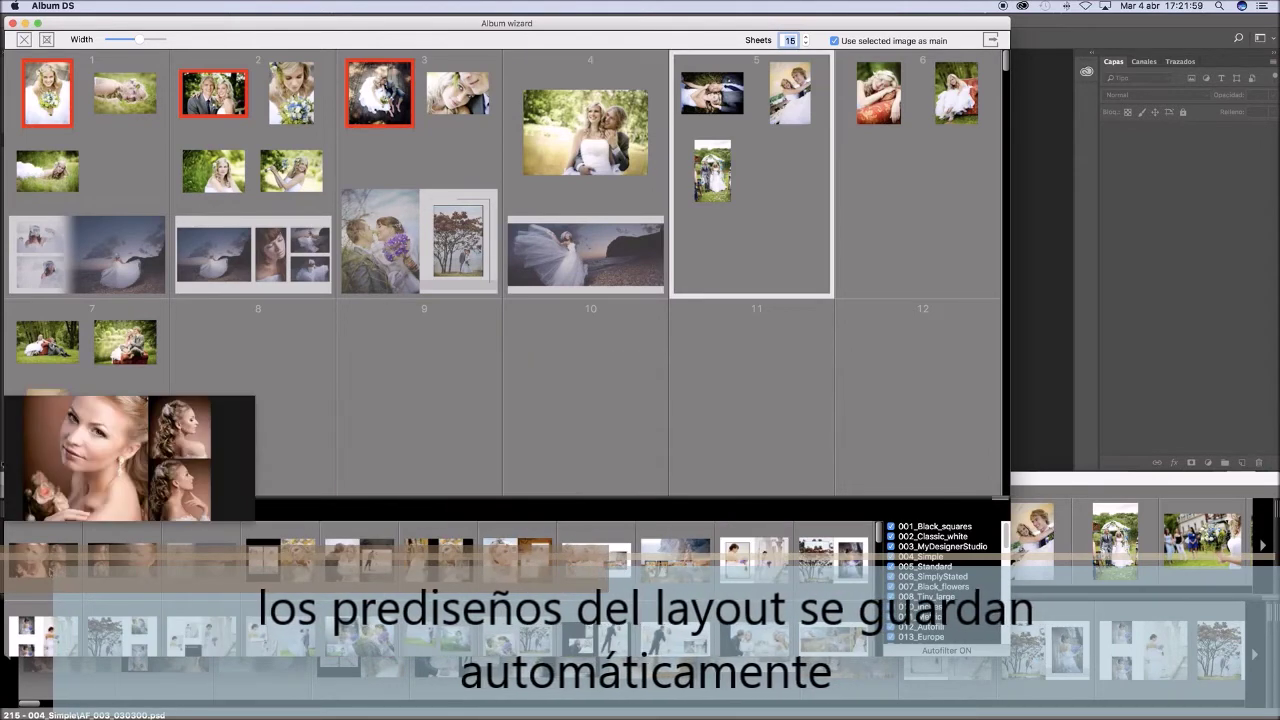
drag(122, 560, 738, 219)
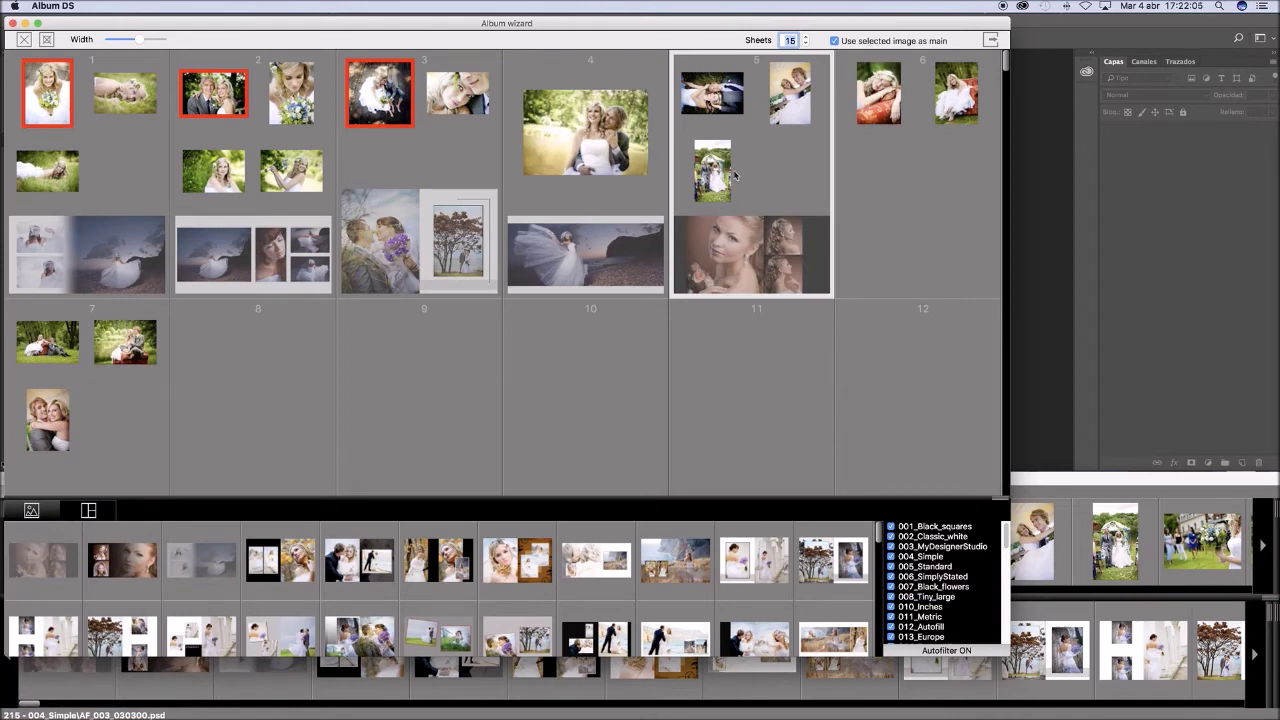
Set the main photos on sheets 5, 4 and 1, then select sheets 1 through 5
click(708, 100)
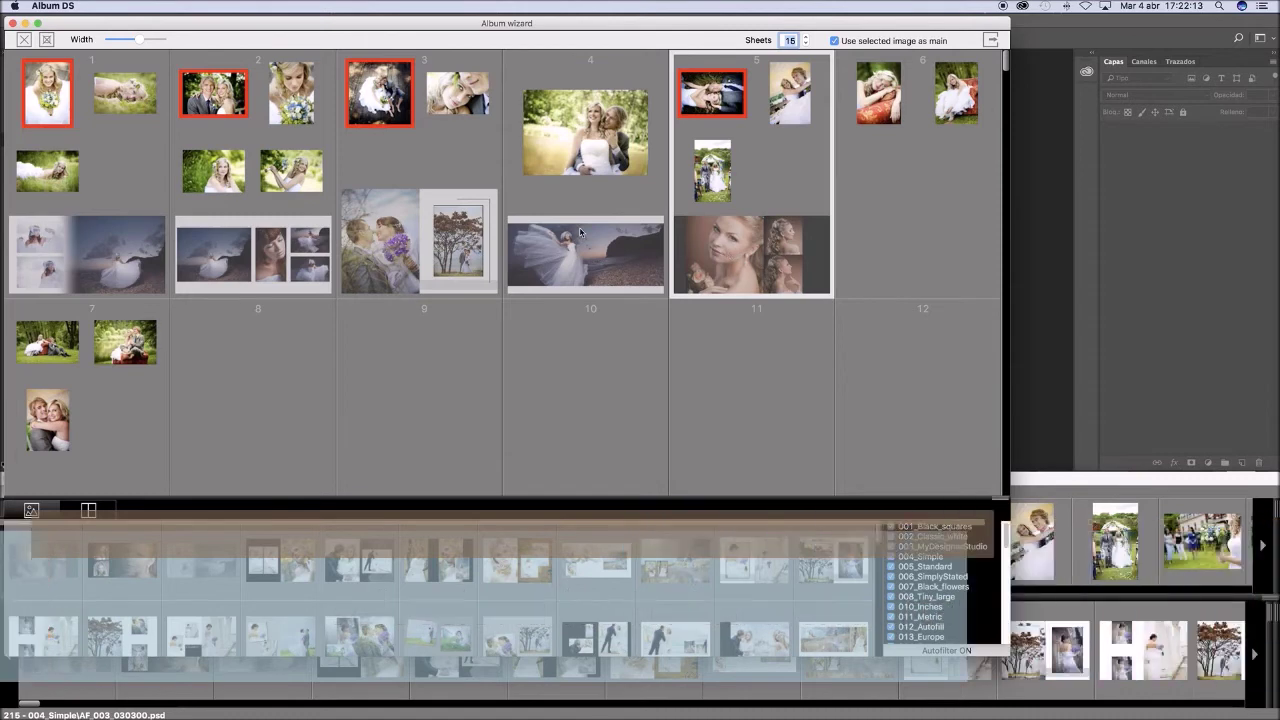
click(580, 153)
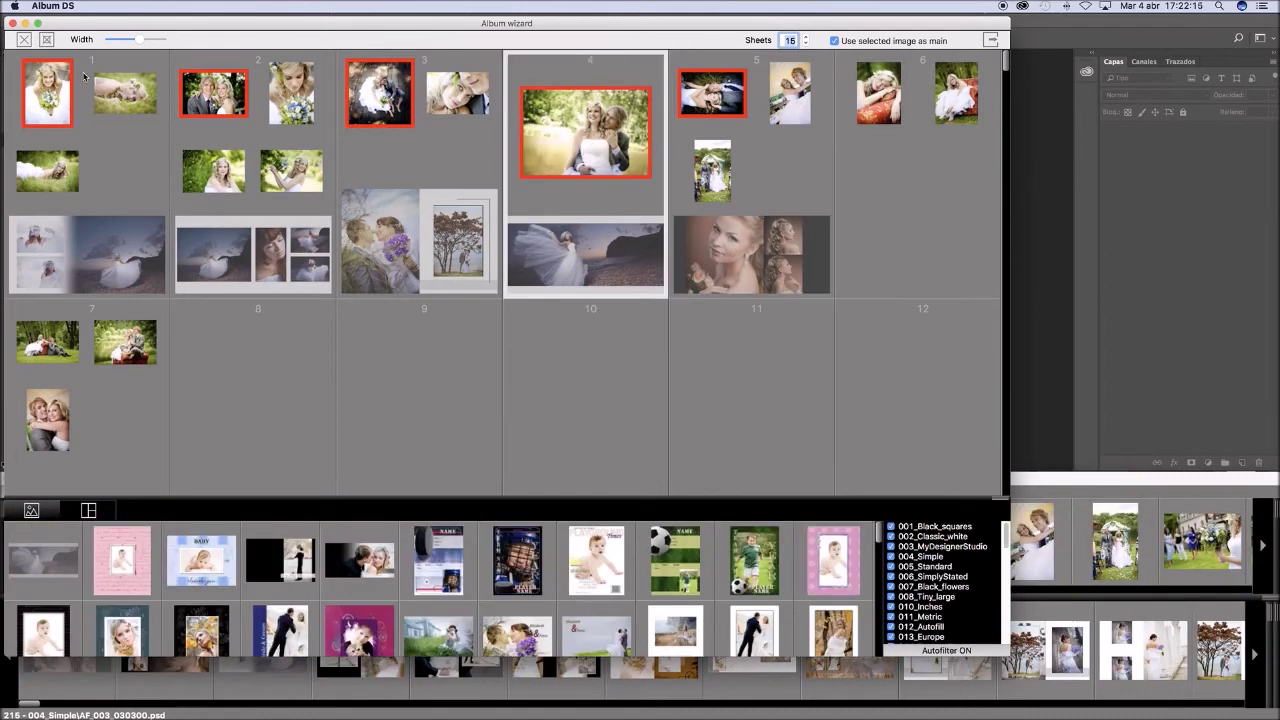
click(125, 85)
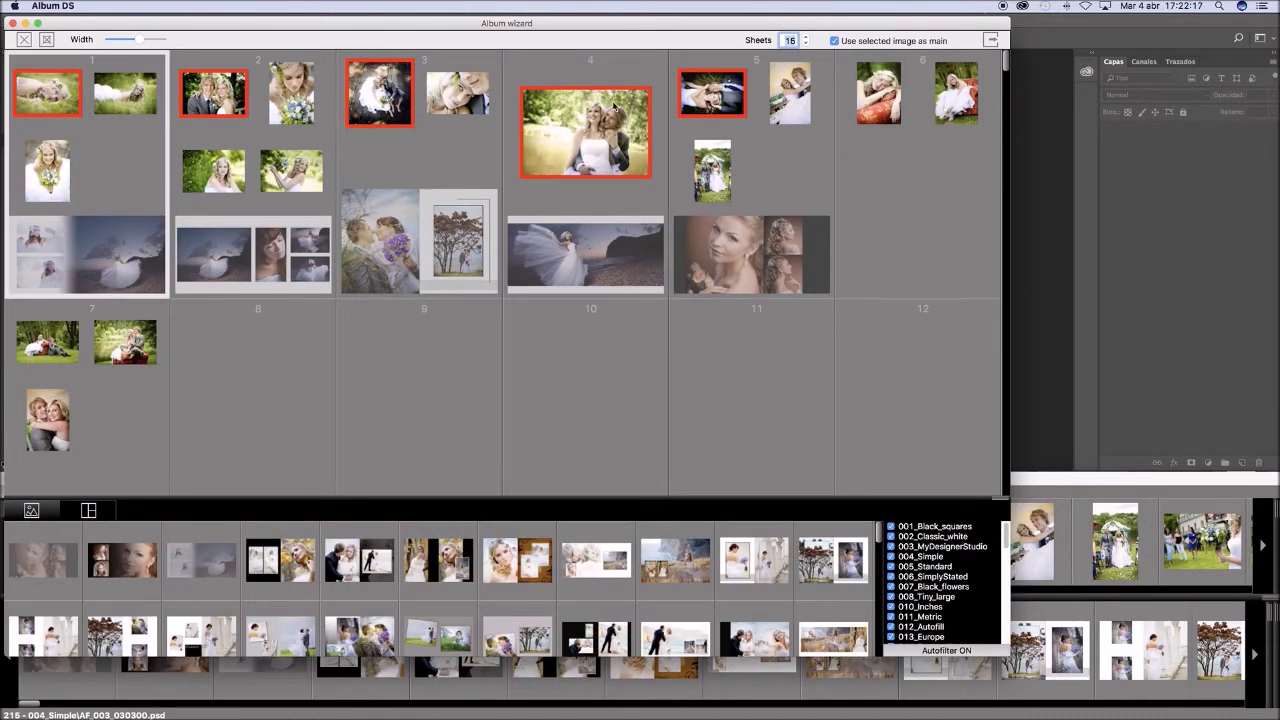
shift+click(777, 165)
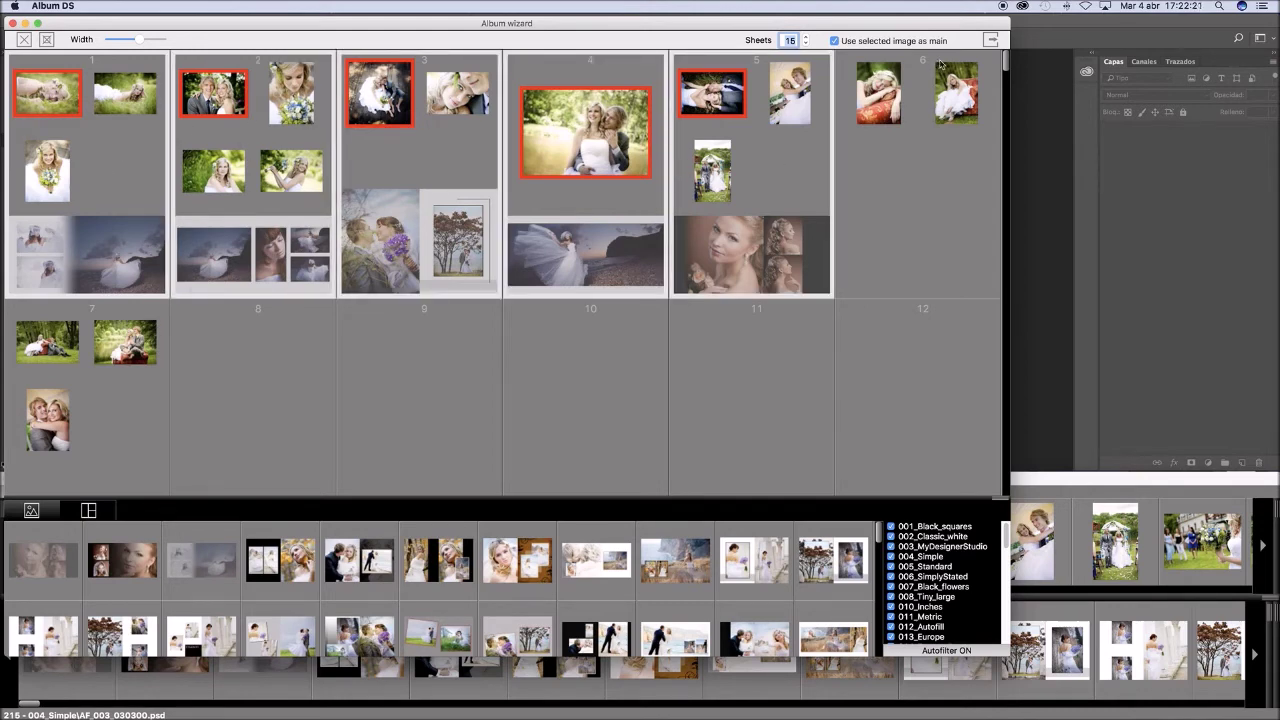
Export the selected sheets into a new folder named Layout_sample
click(992, 41)
click(458, 411)
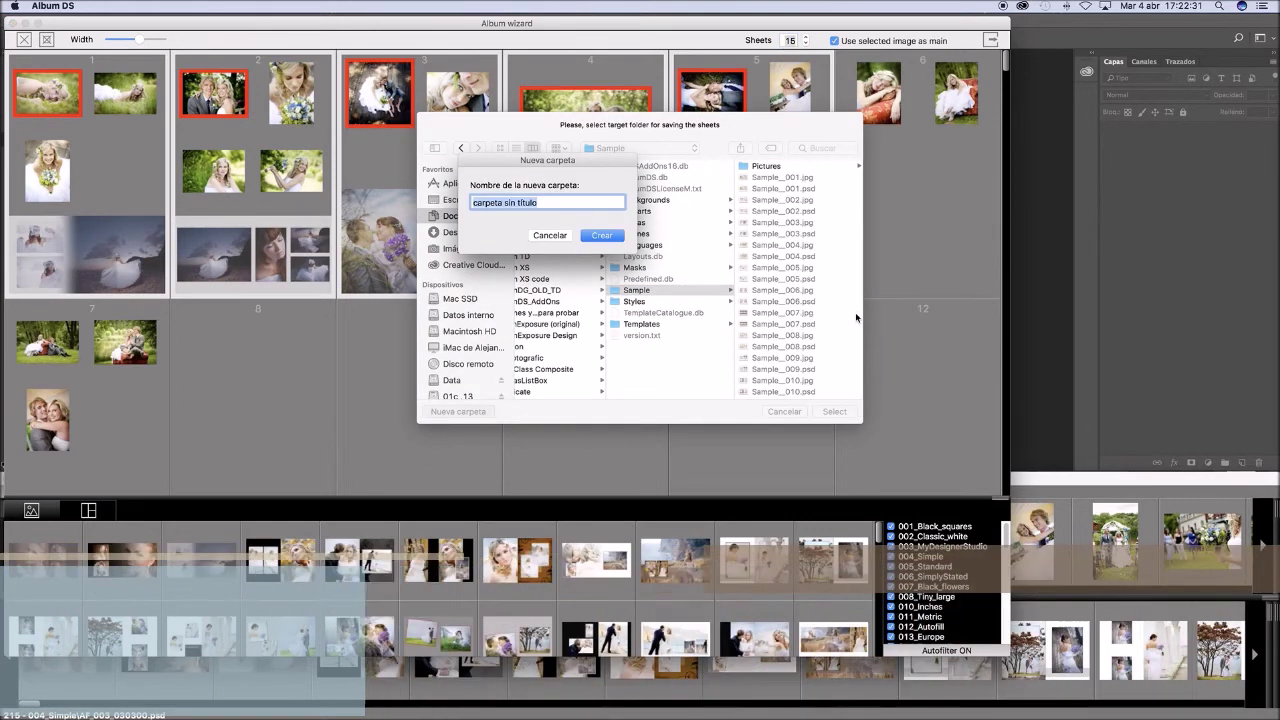
text(La)
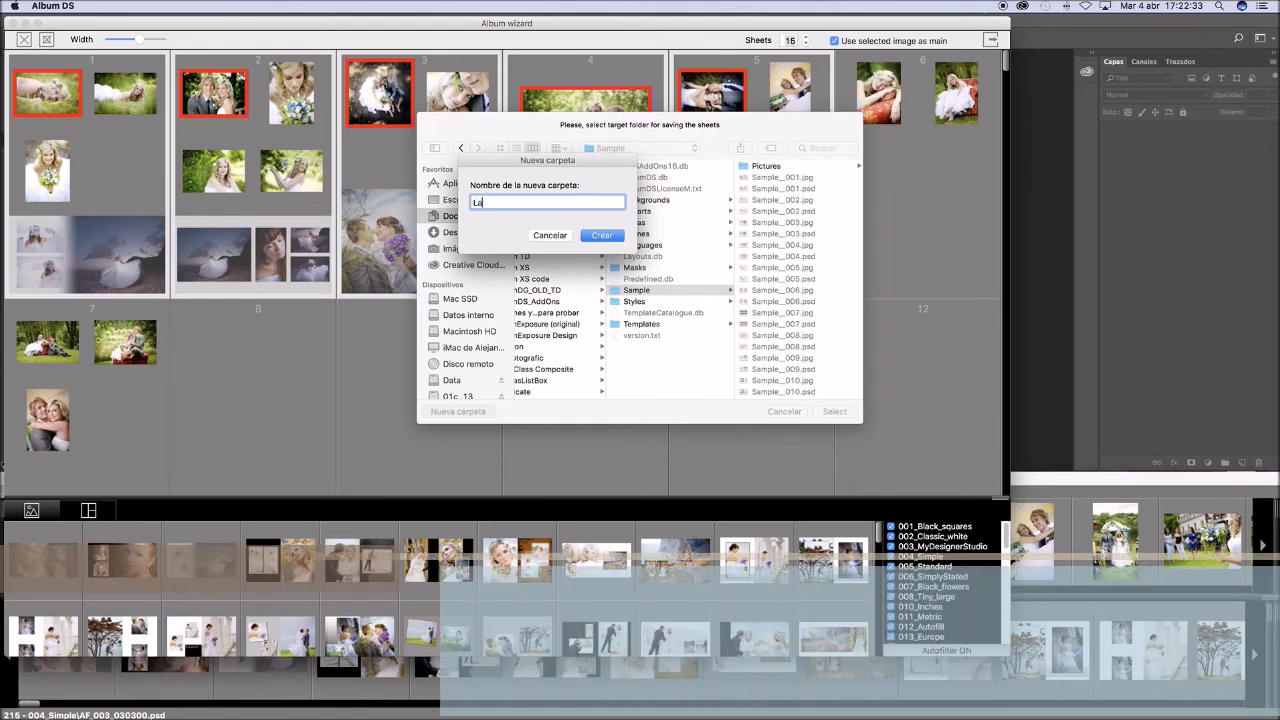
text(yout_sam)
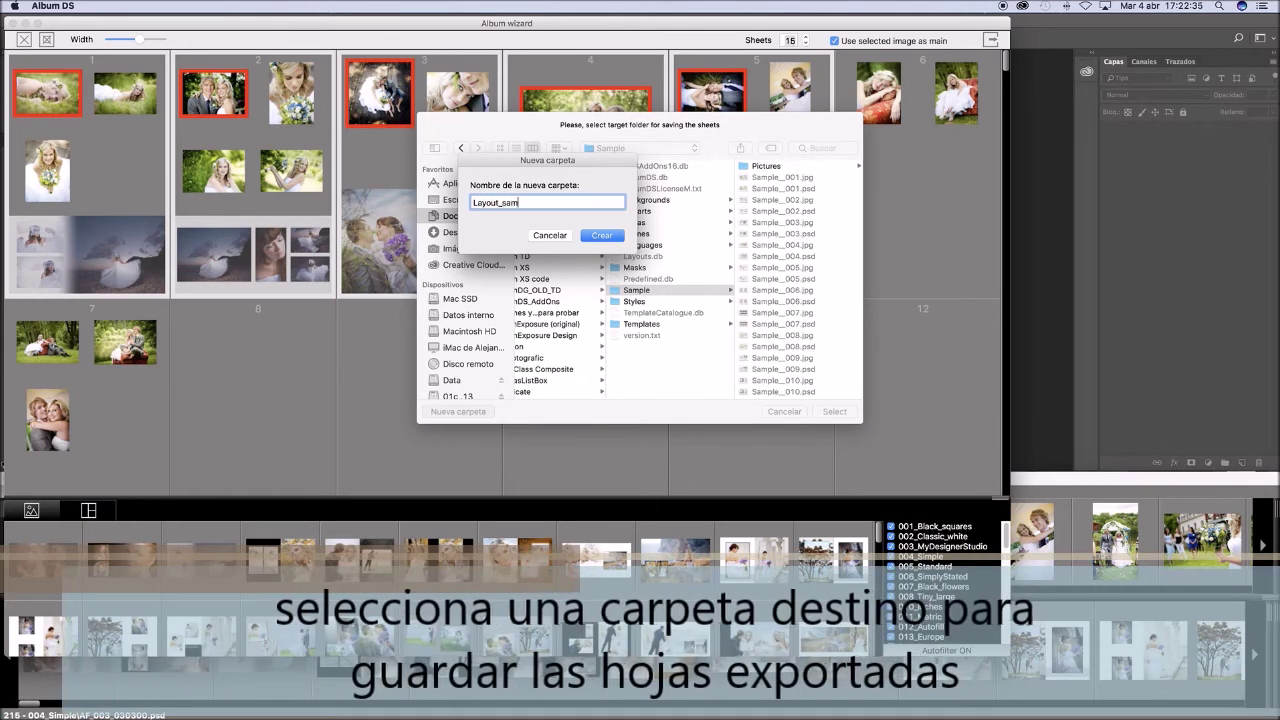
text(ple)
key(Return)
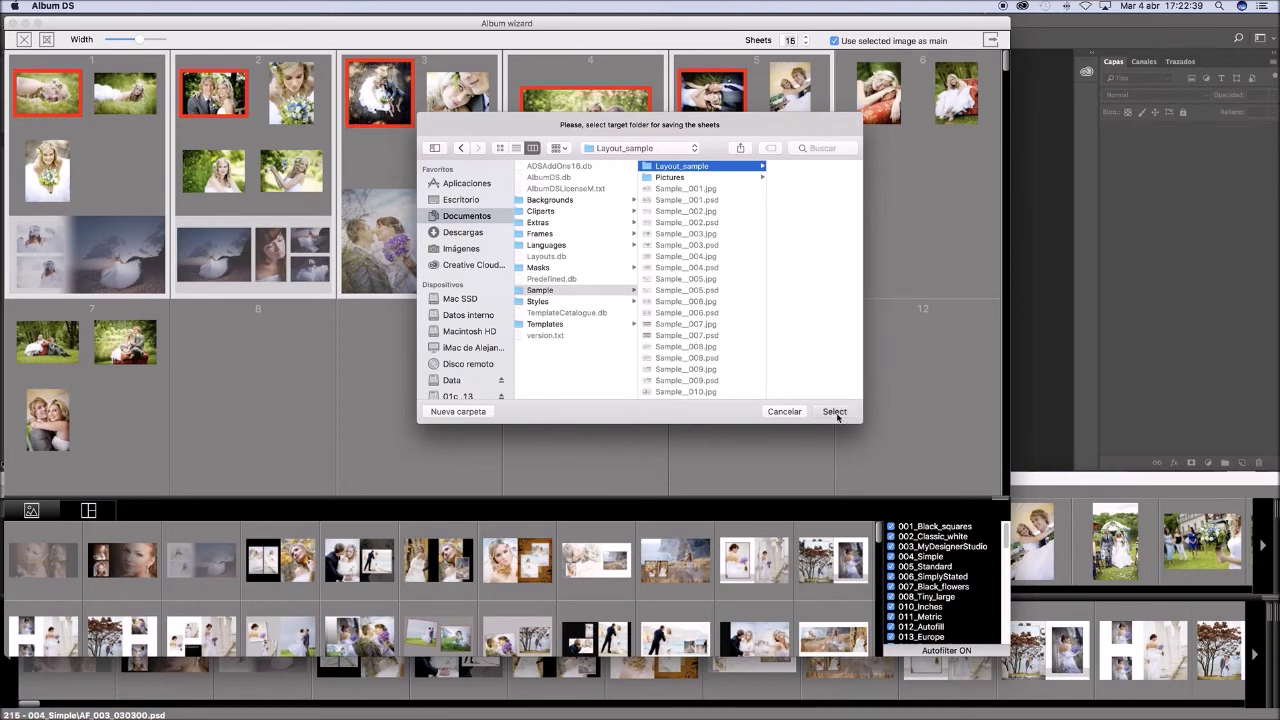
click(834, 412)
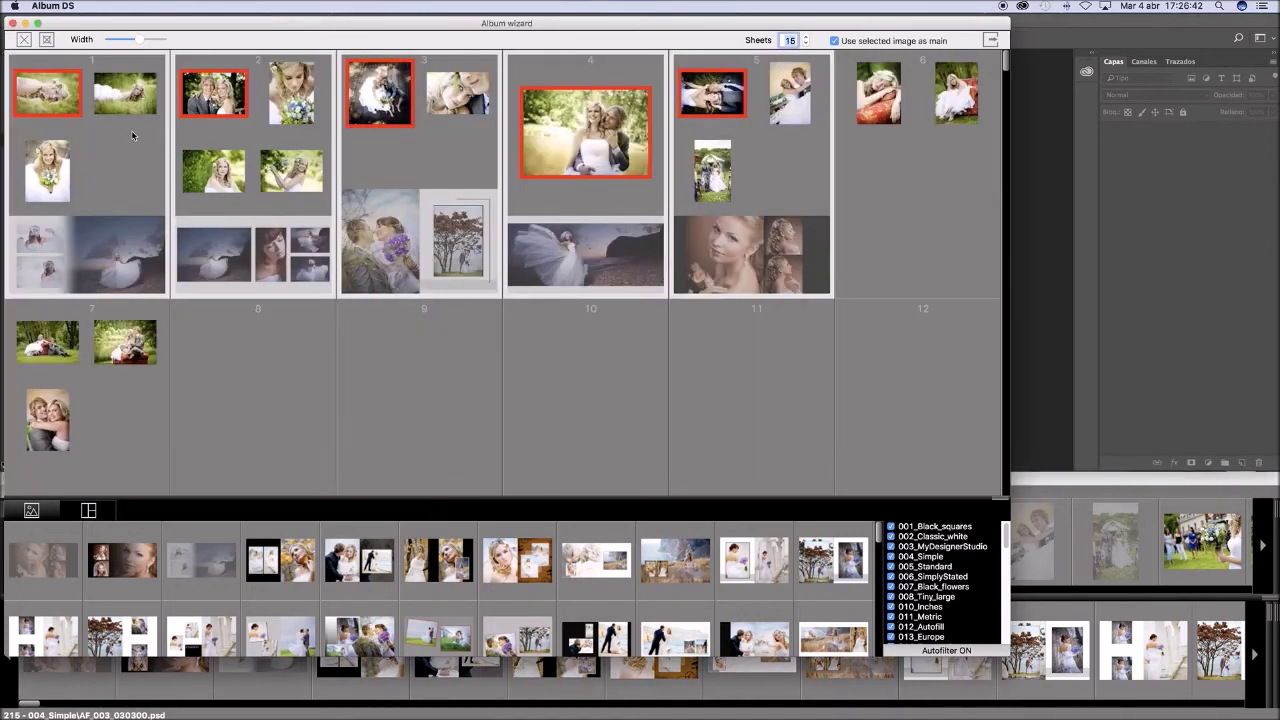
Close the wizard and preview each of the five exported sheets, ending on DS_Sheet_004
click(13, 22)
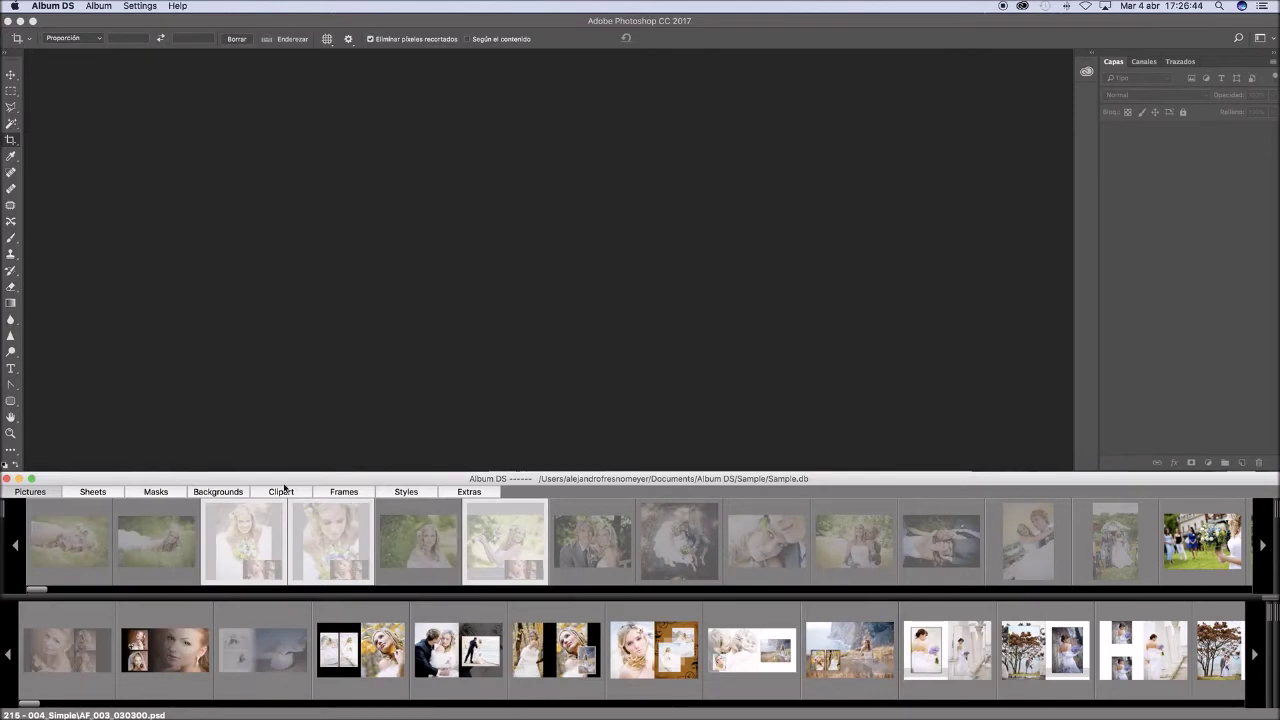
click(97, 494)
click(42, 536)
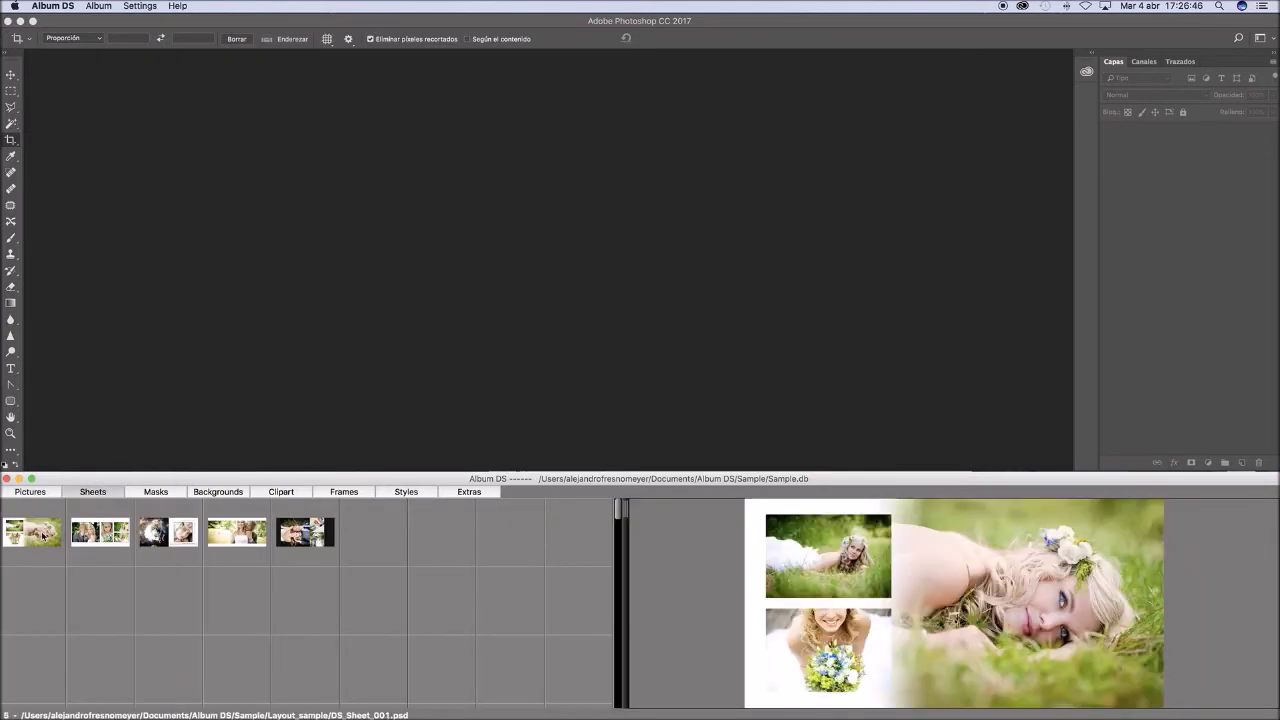
click(100, 532)
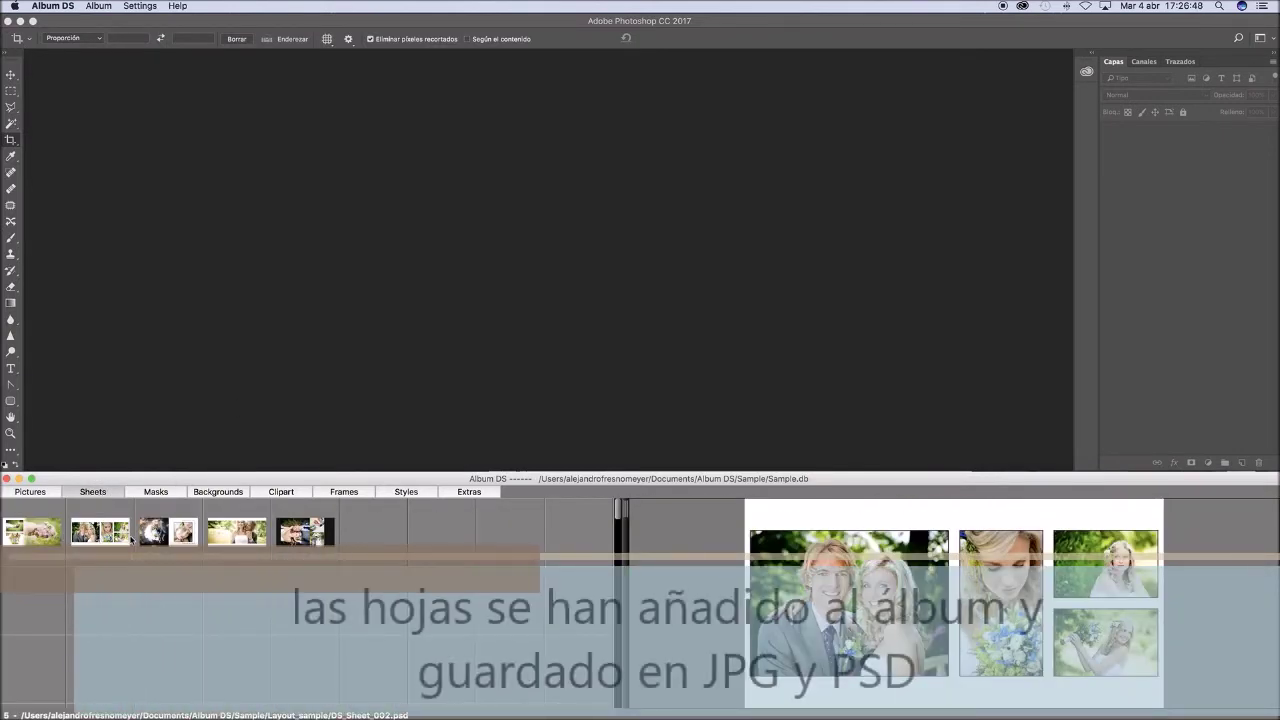
click(180, 540)
click(237, 532)
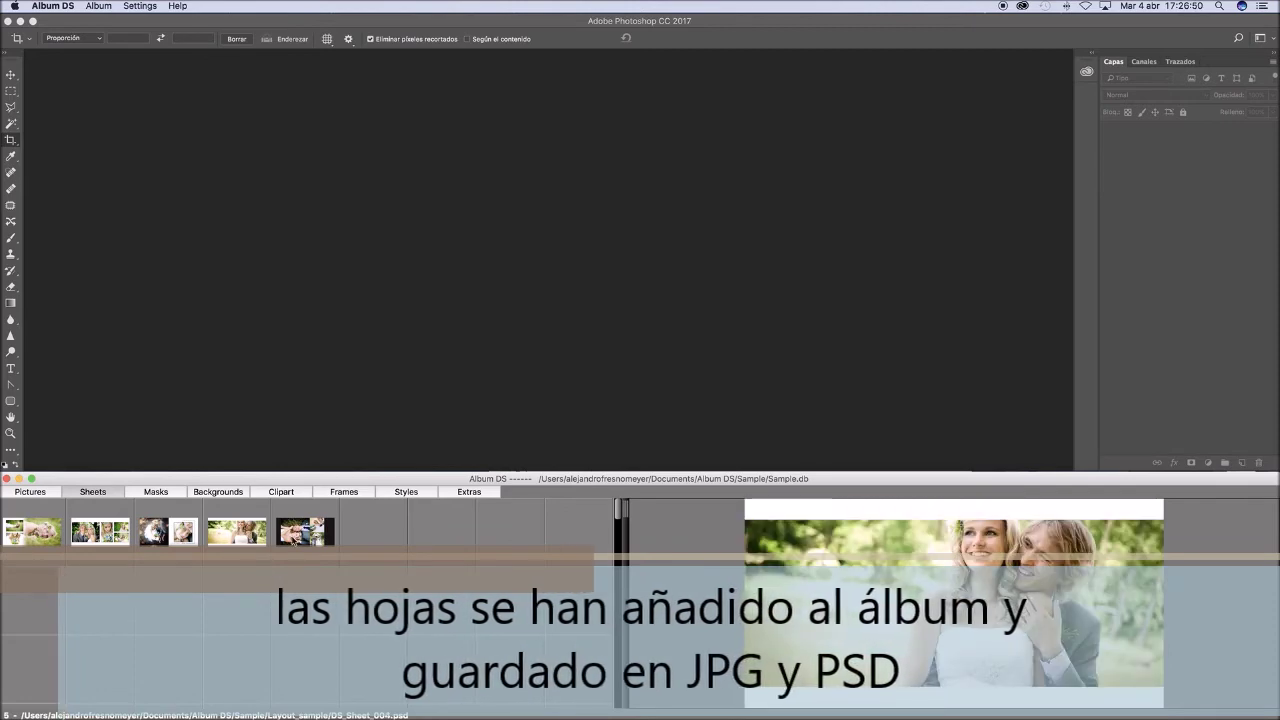
click(305, 537)
click(237, 532)
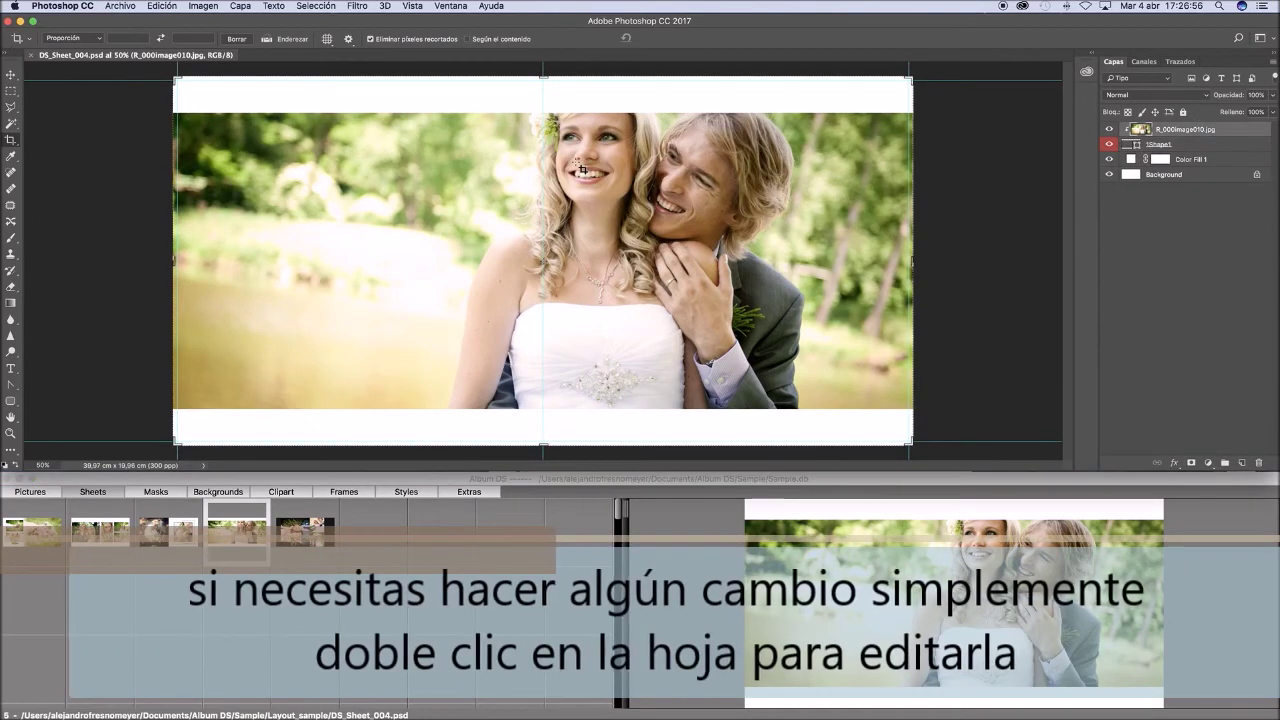
Shift the couple photo slightly left on sheet 4, then overwrite DS_Sheet_004.psd with the edit
key(v)
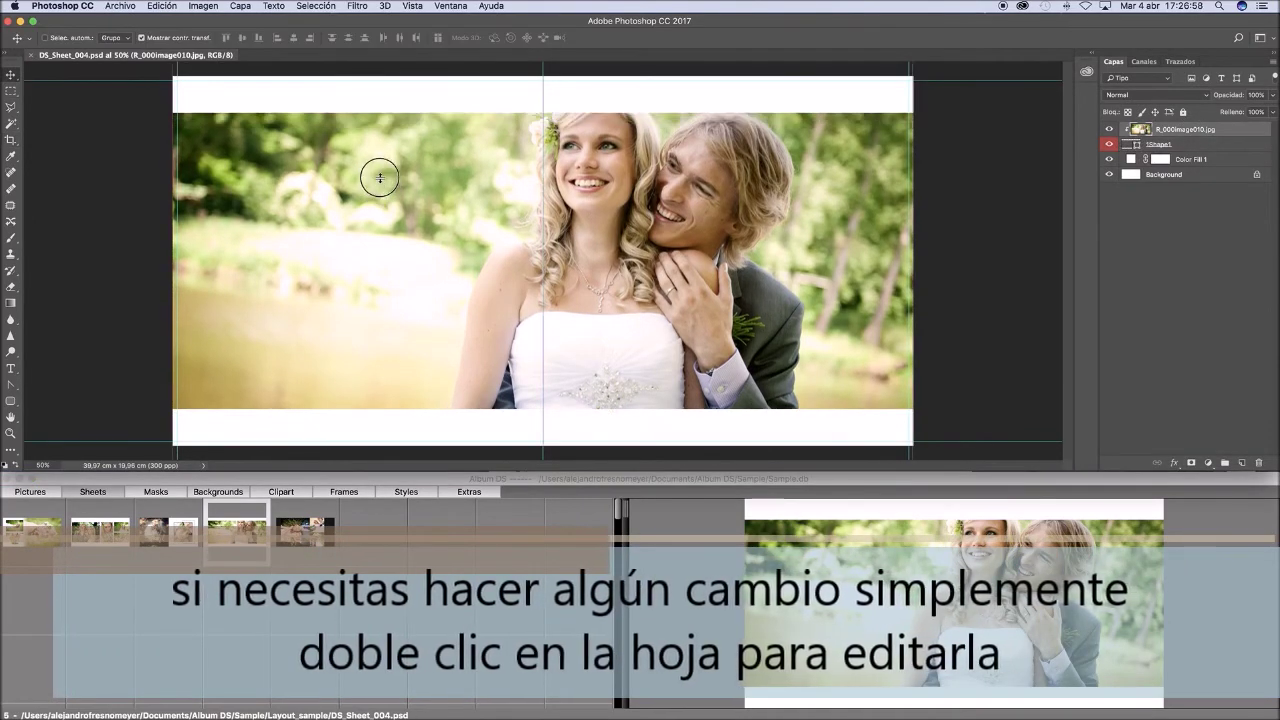
drag(380, 178, 378, 188)
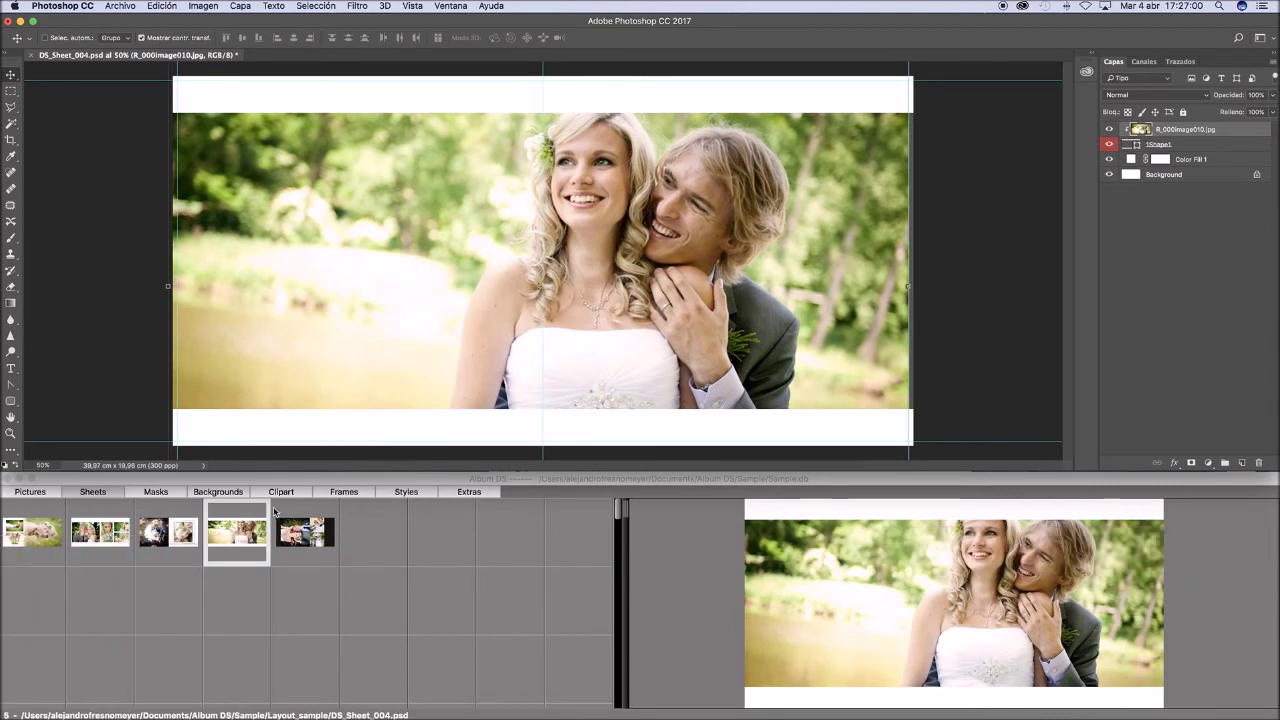
right_click(231, 534)
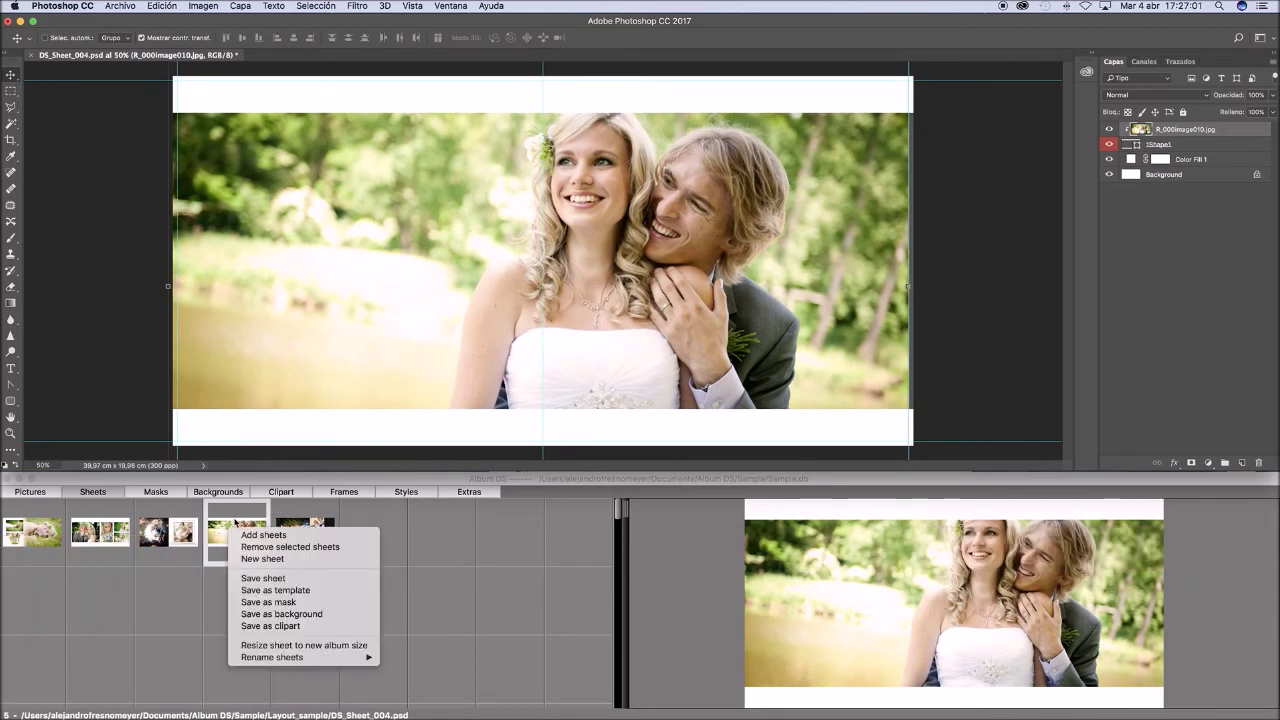
click(275, 580)
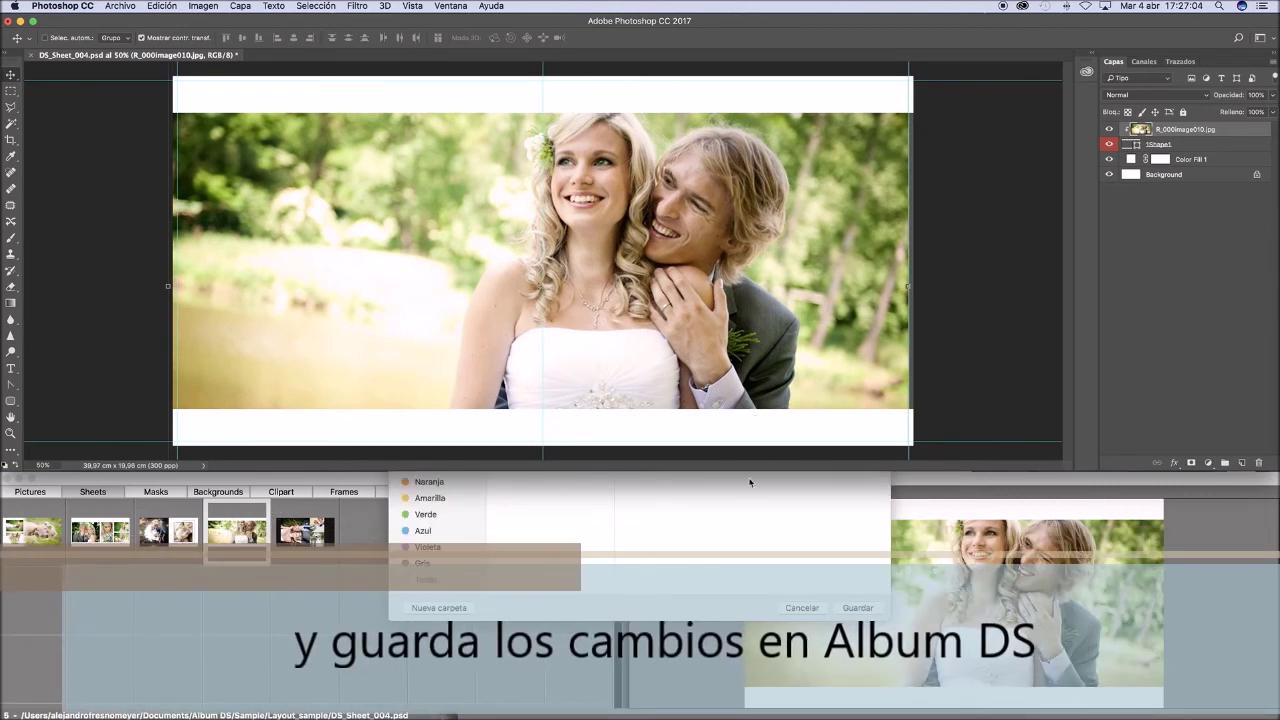
click(858, 609)
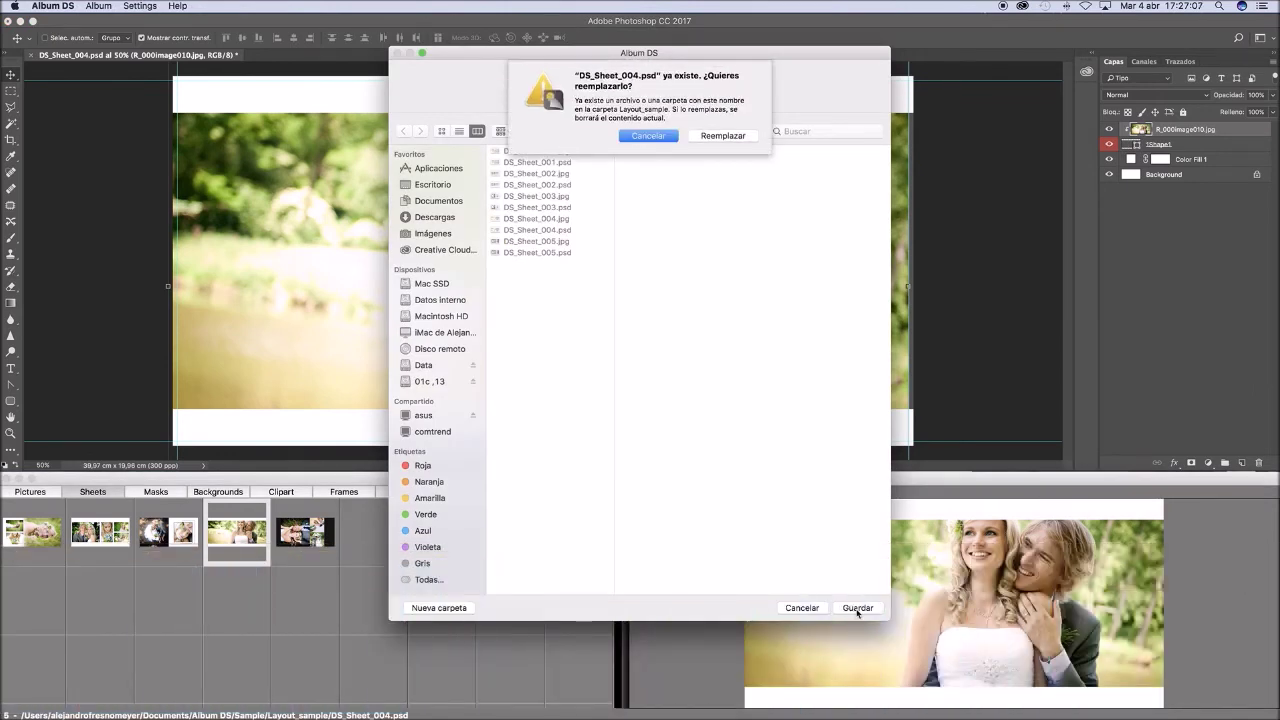
click(724, 136)
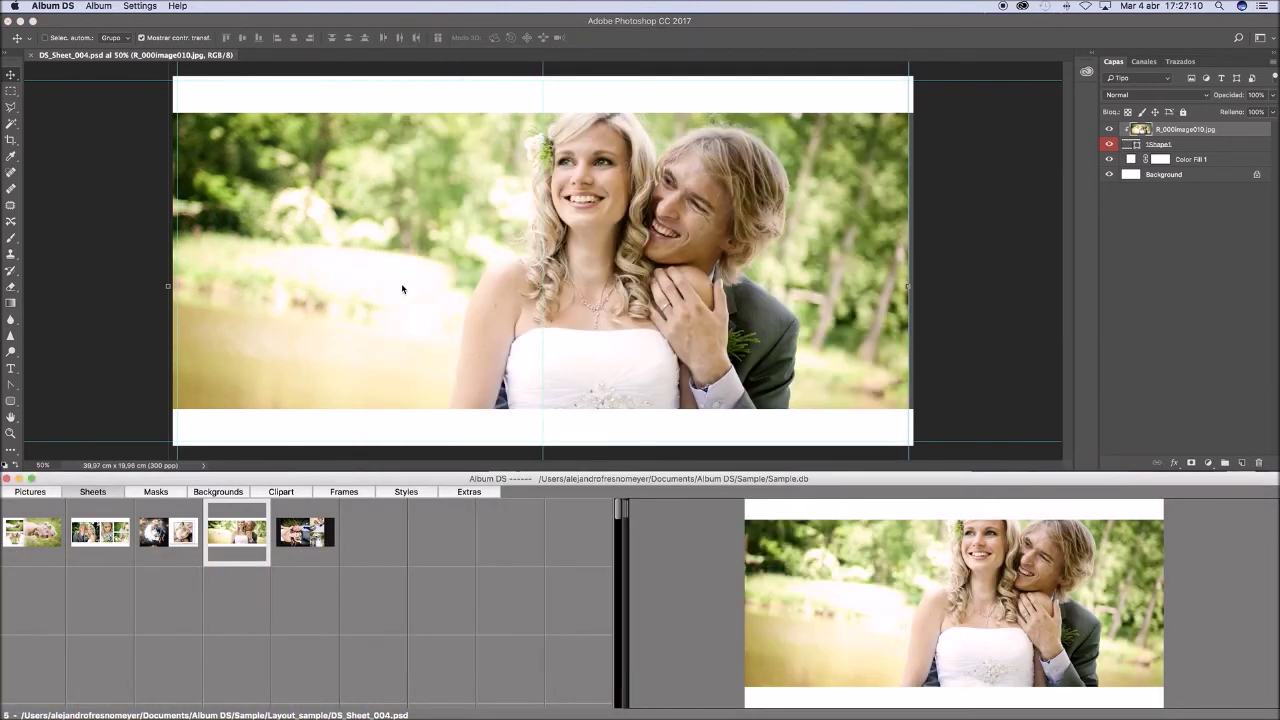